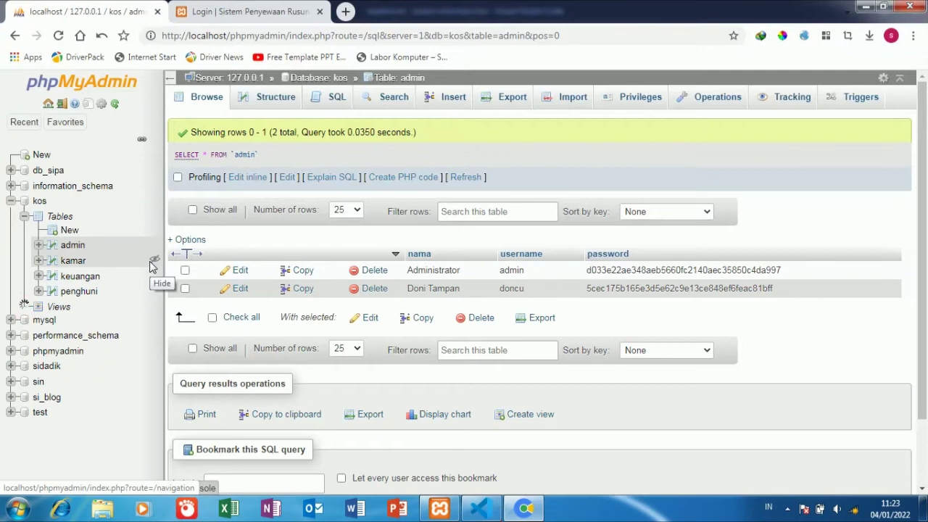
left_click(73, 261)
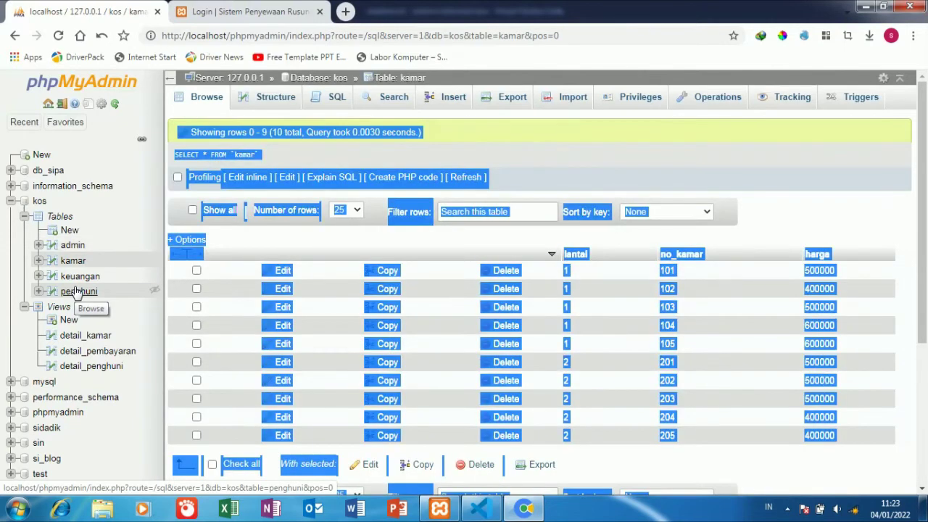
left_click(248, 11)
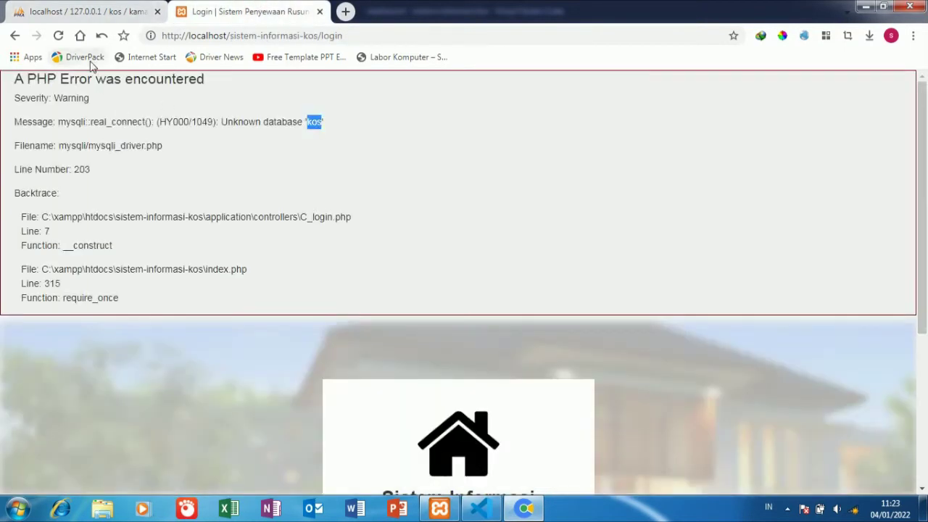
left_click(79, 8)
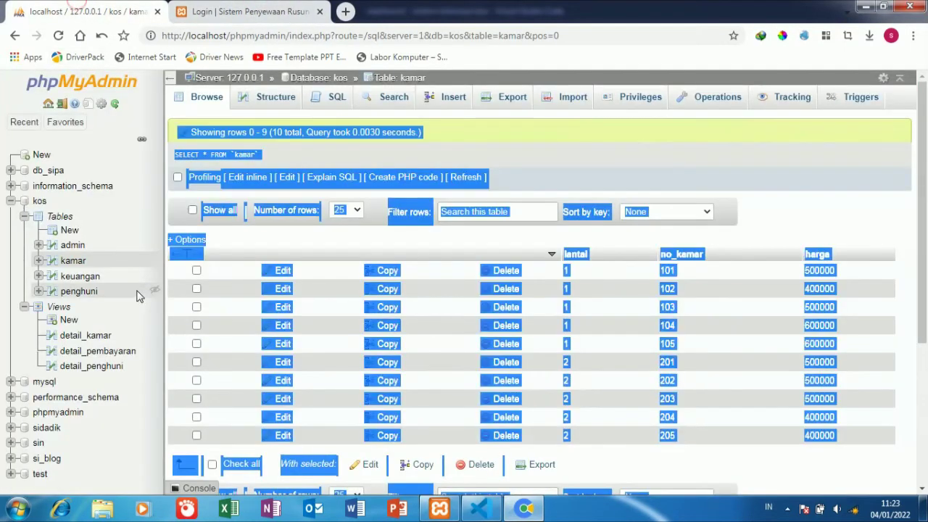
left_click(81, 276)
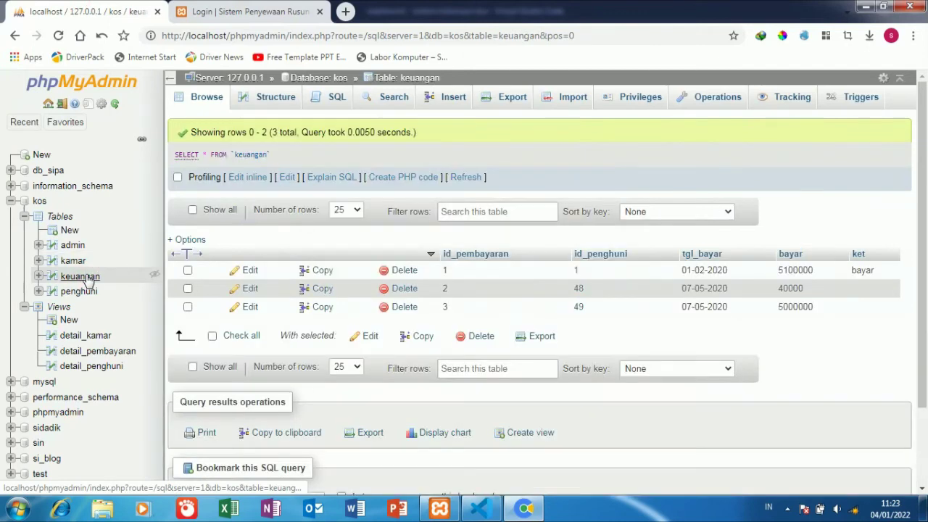
left_click(80, 290)
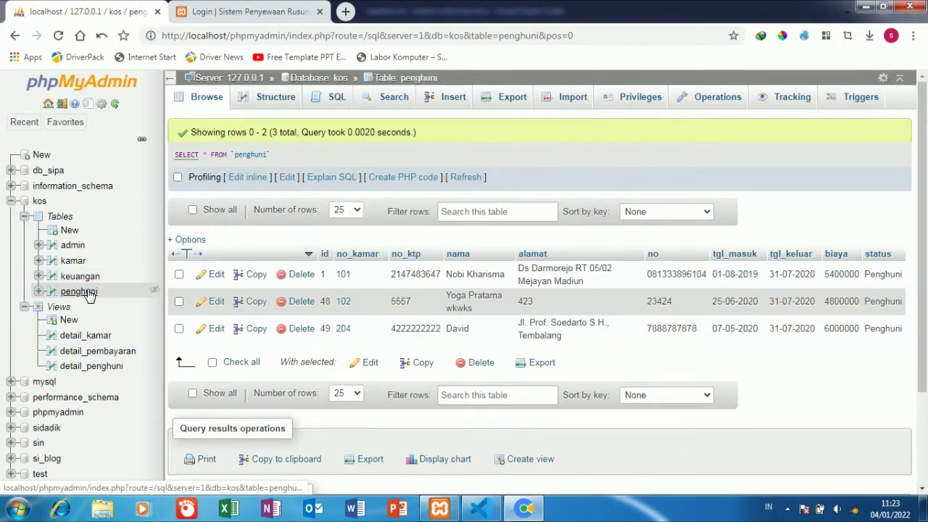
left_click(97, 338)
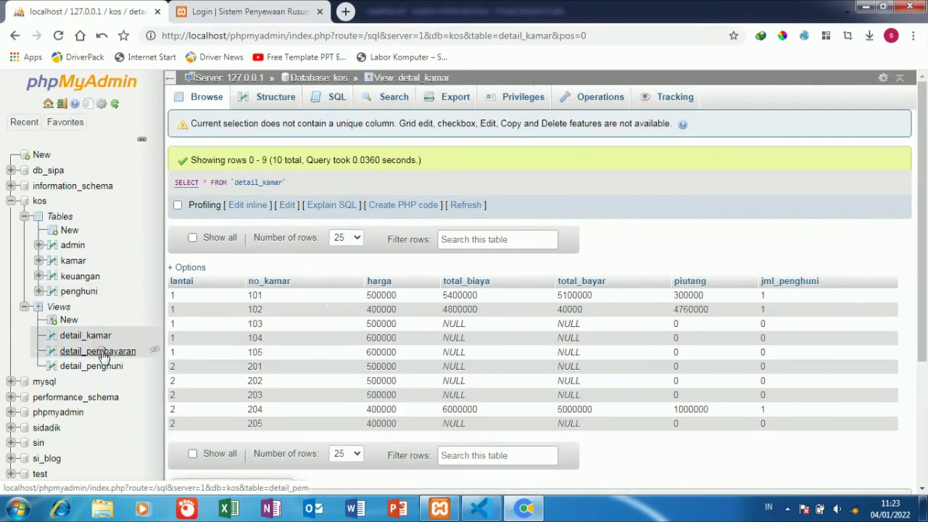
left_click(102, 354)
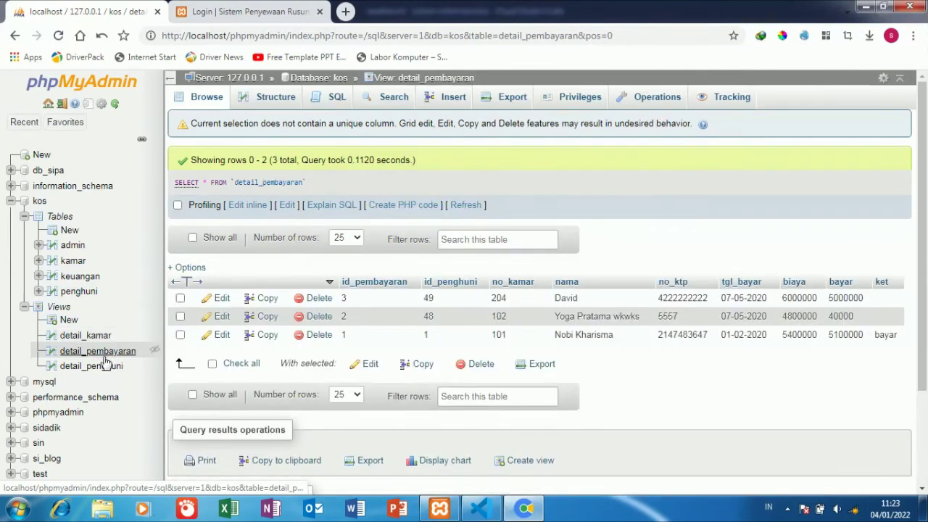
left_click(102, 369)
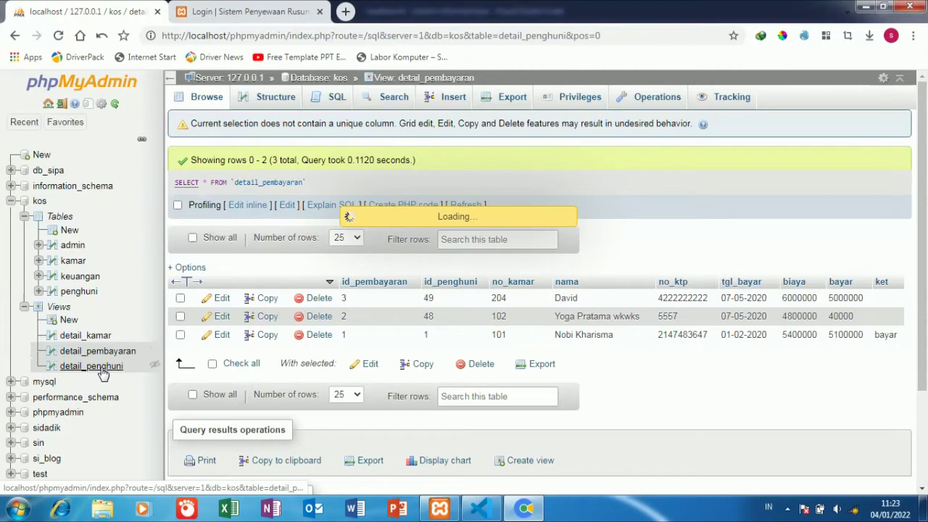
left_click(73, 246)
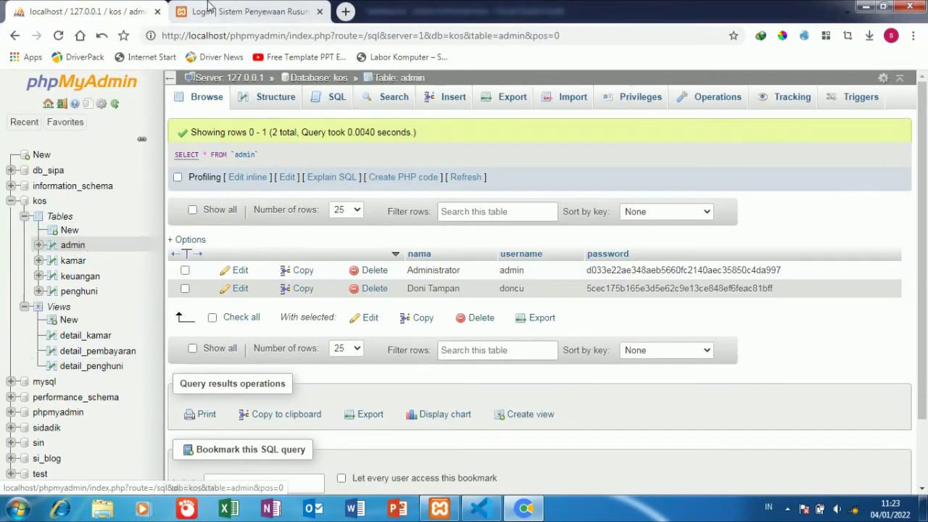
left_click(211, 11)
- Reload the login page and sign in as admin with the pasted account password
left_click(58, 35)
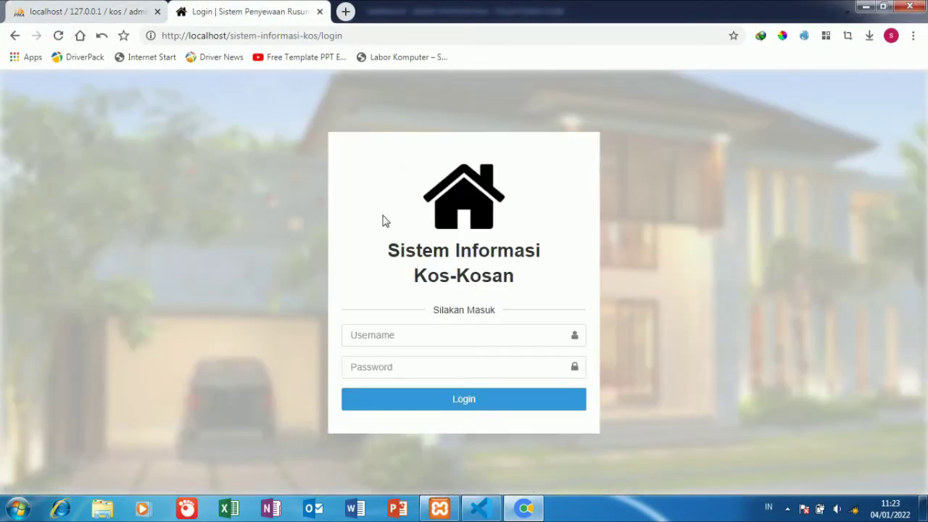
right_click(366, 335)
left_click(420, 189)
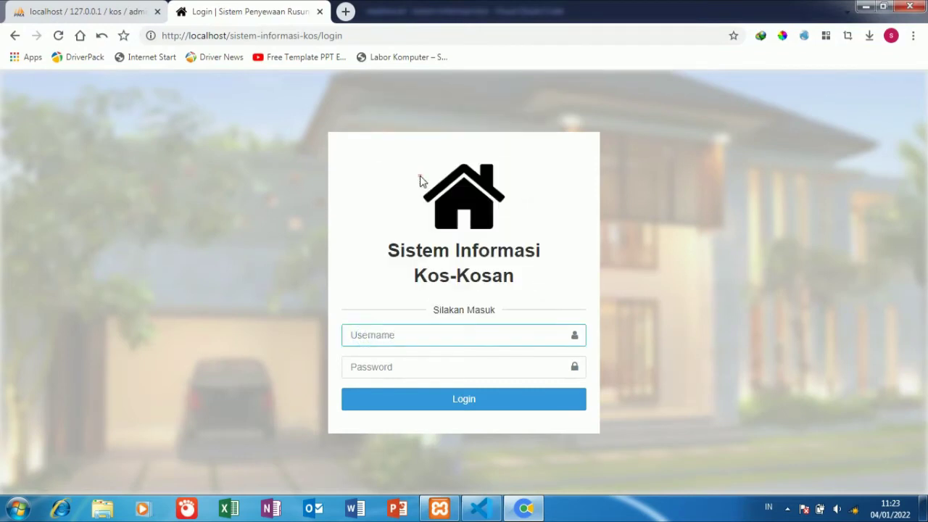
right_click(398, 370)
left_click(441, 208)
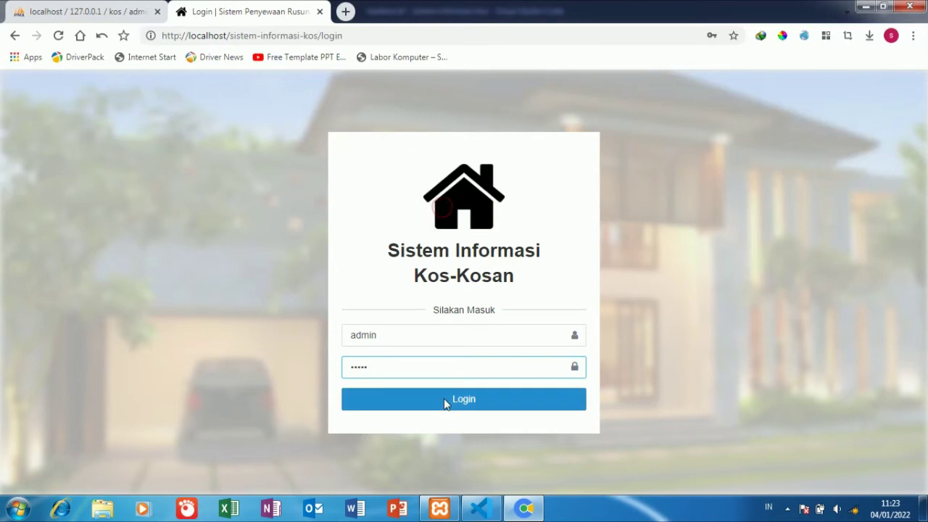
left_click(444, 398)
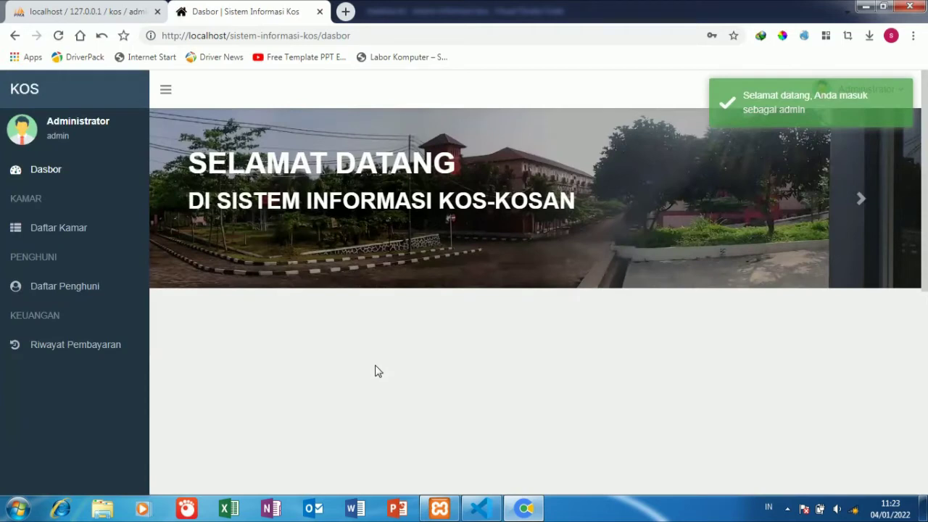
- Open the Daftar Kamar room list and look over its room prices and occupancy
left_click(860, 200)
left_click(109, 228)
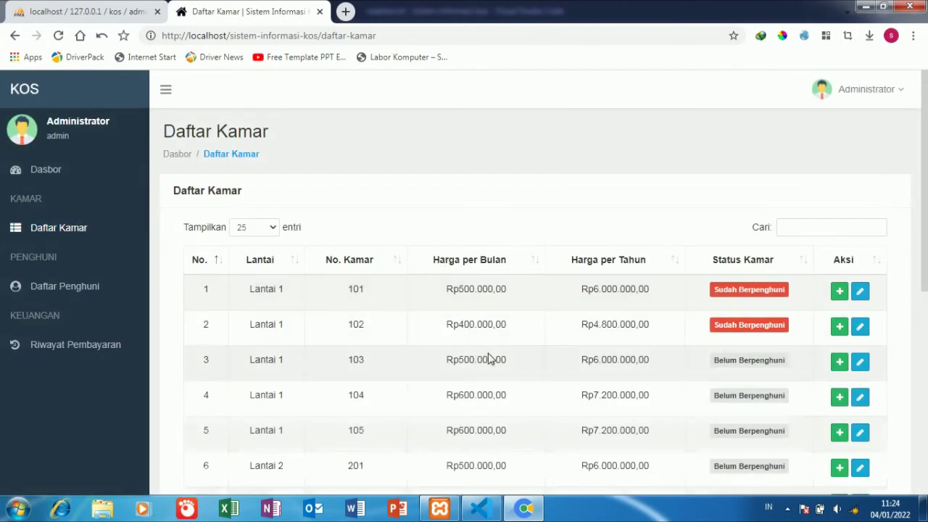
scroll(488, 358, "down", 3)
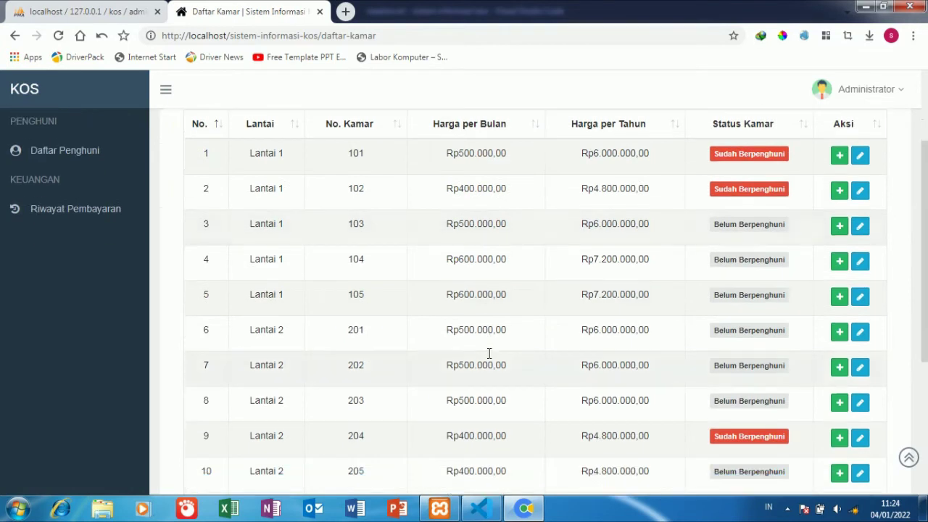
scroll(488, 358, "up", 1)
- Start a new tenant for room 103 with full name, ID card number, home address and phone number
left_click(839, 226)
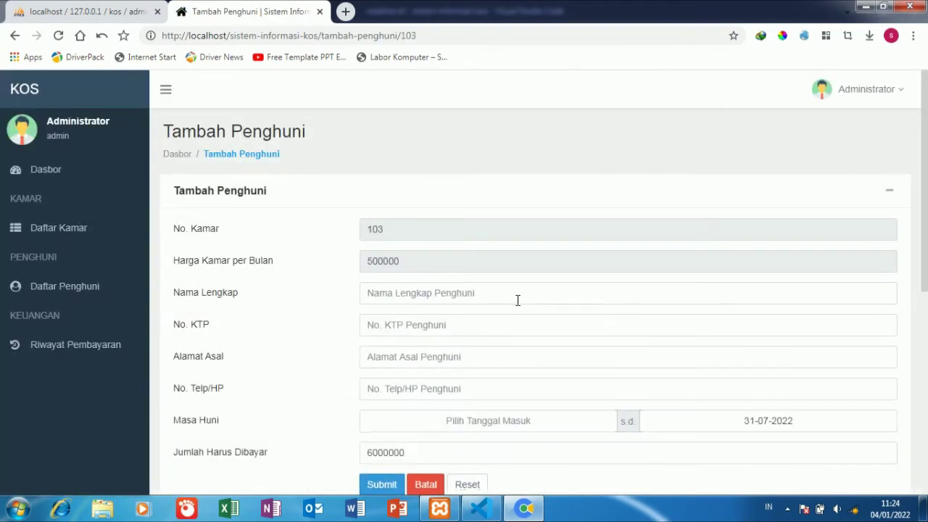
left_click(518, 300)
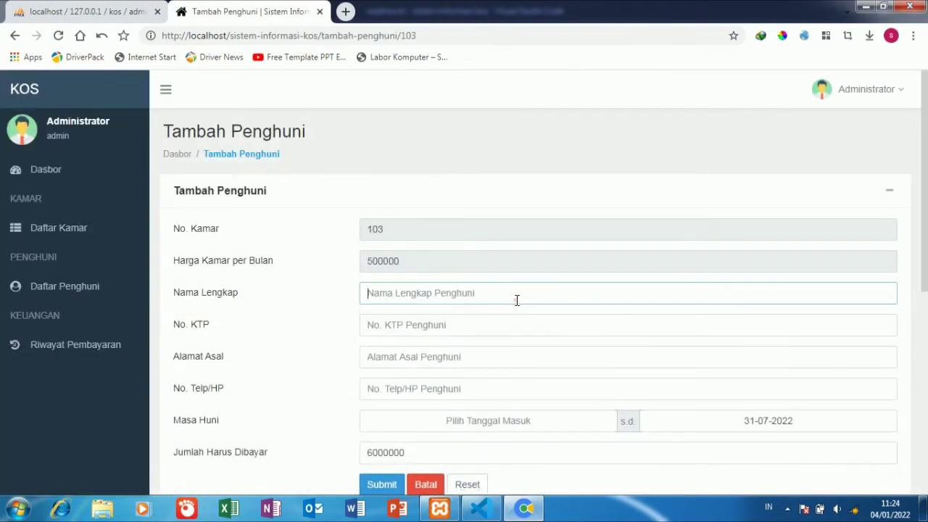
left_click(423, 348)
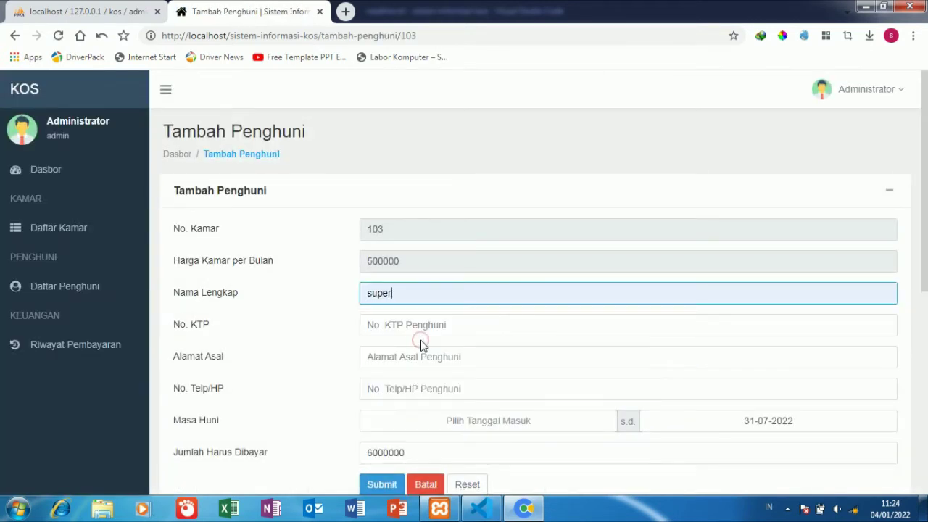
left_click(421, 325)
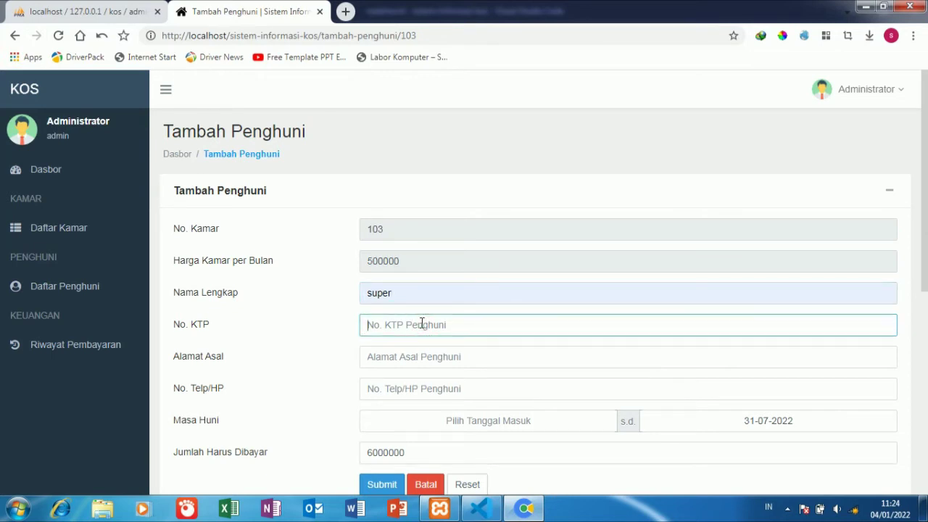
type("1234567890")
left_click(429, 358)
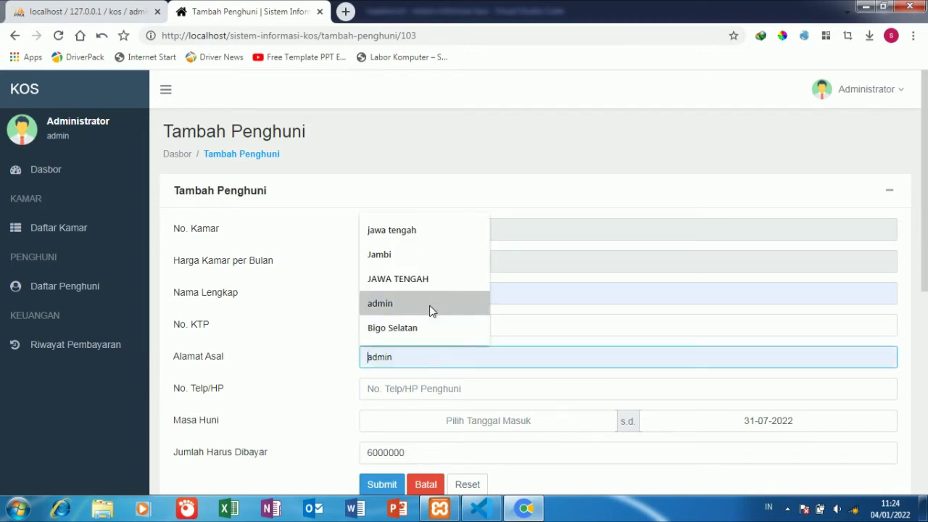
left_click(439, 280)
scroll(434, 362, "down", 2)
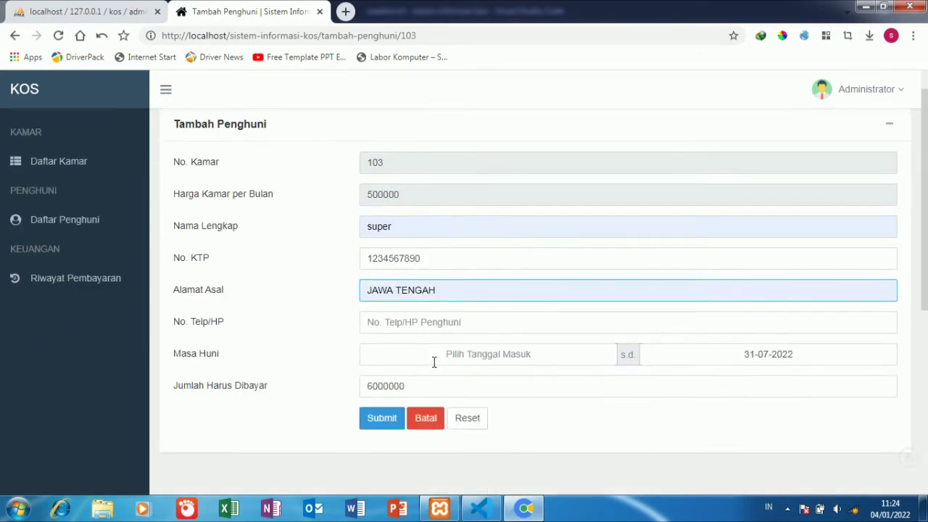
scroll(434, 362, "down", 1)
left_click(457, 254)
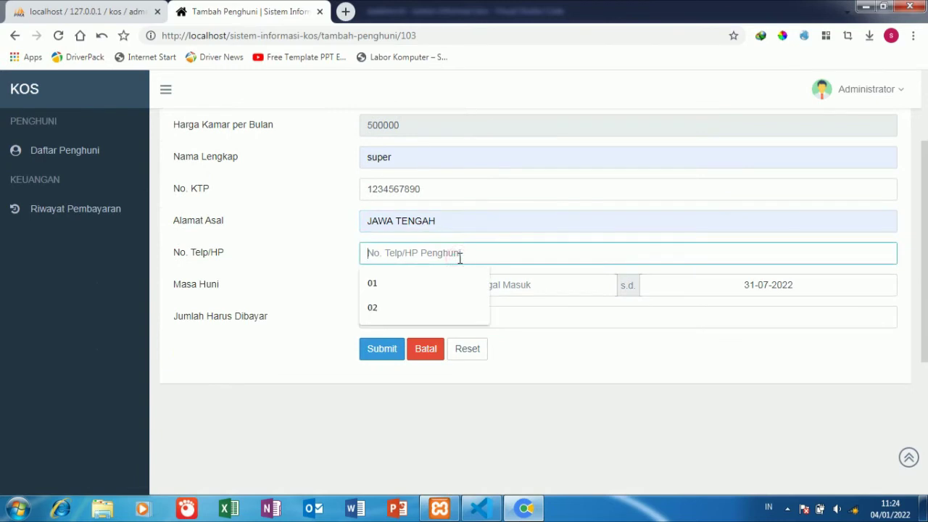
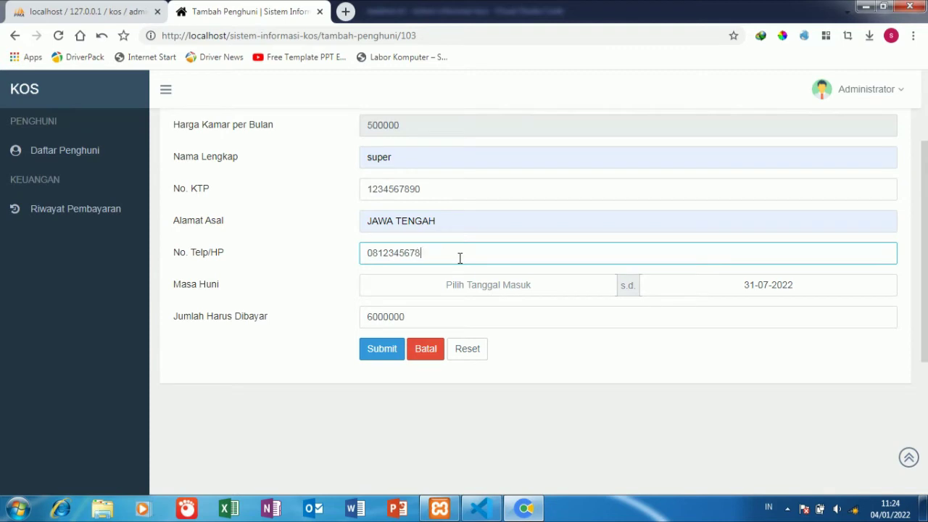
- Set the stay from 02-01-2022 to 04-04-2022 and submit the new tenant
left_click(562, 293)
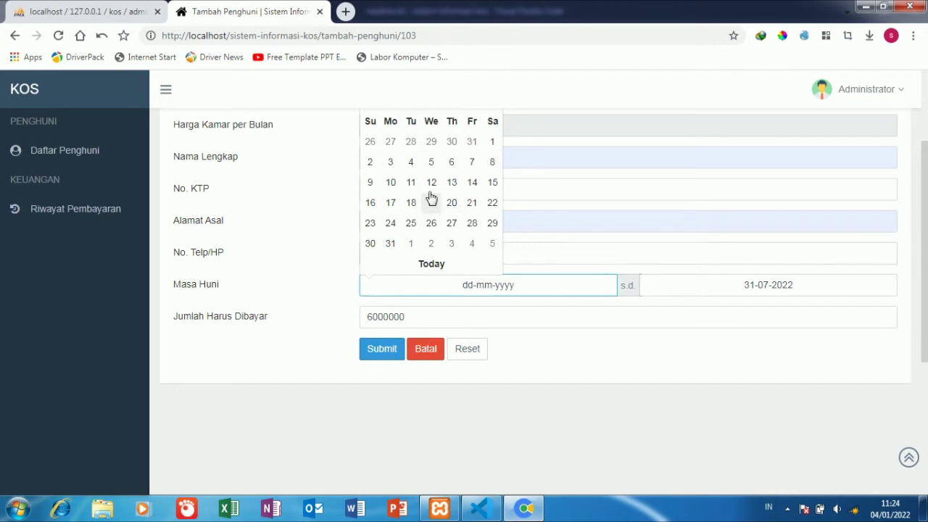
left_click(371, 162)
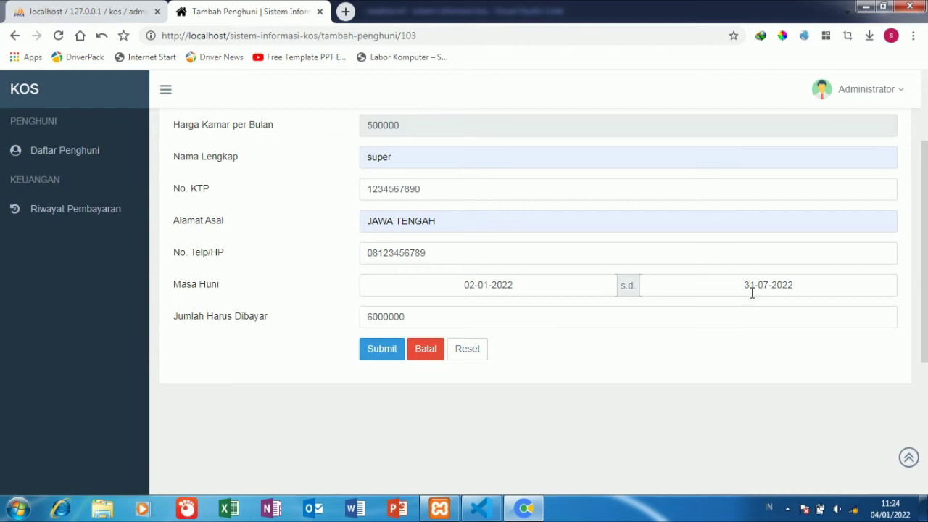
left_click(752, 292)
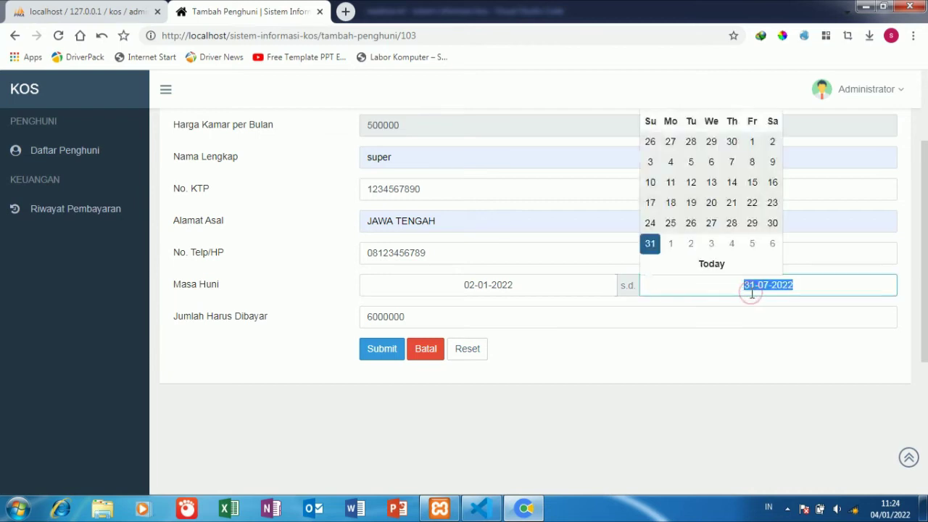
scroll(726, 208, "up", 2)
scroll(725, 209, "down", 3)
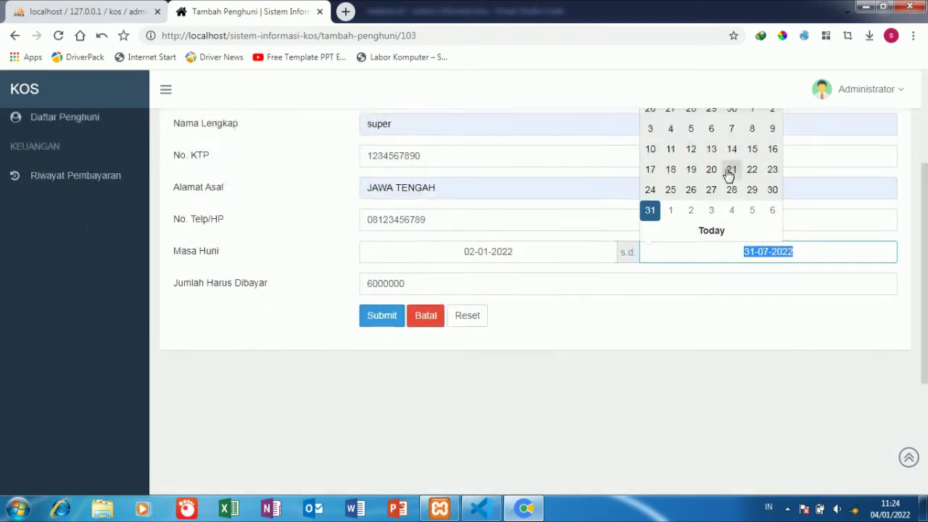
scroll(725, 165, "up", 2)
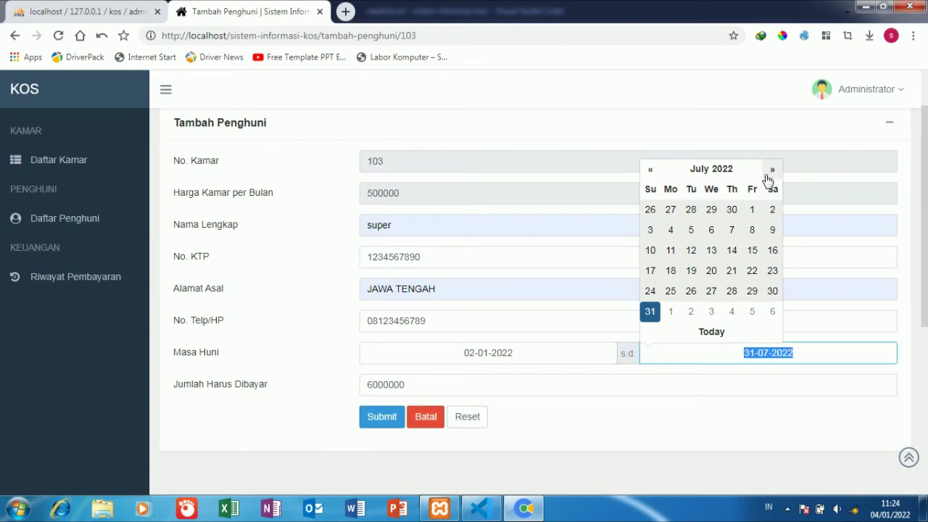
left_click(650, 171)
left_click(650, 171)
left_click(650, 171)
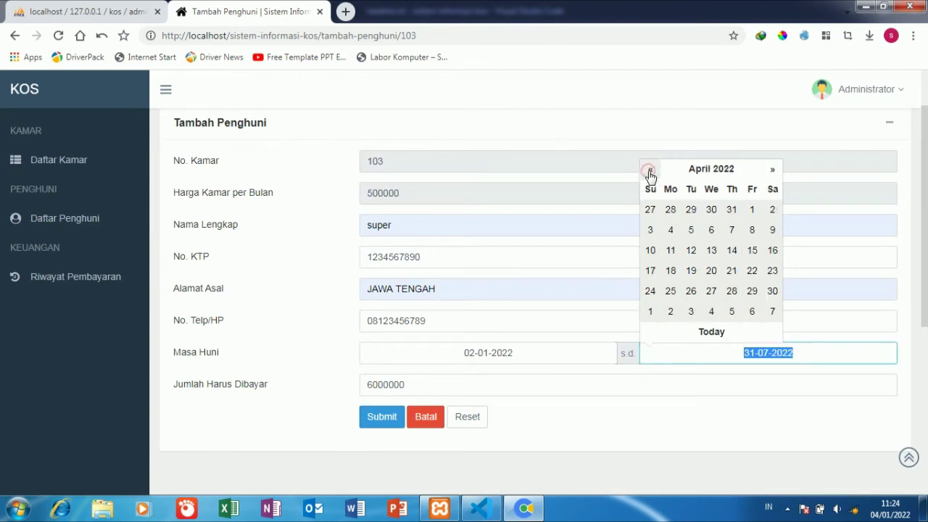
left_click(669, 229)
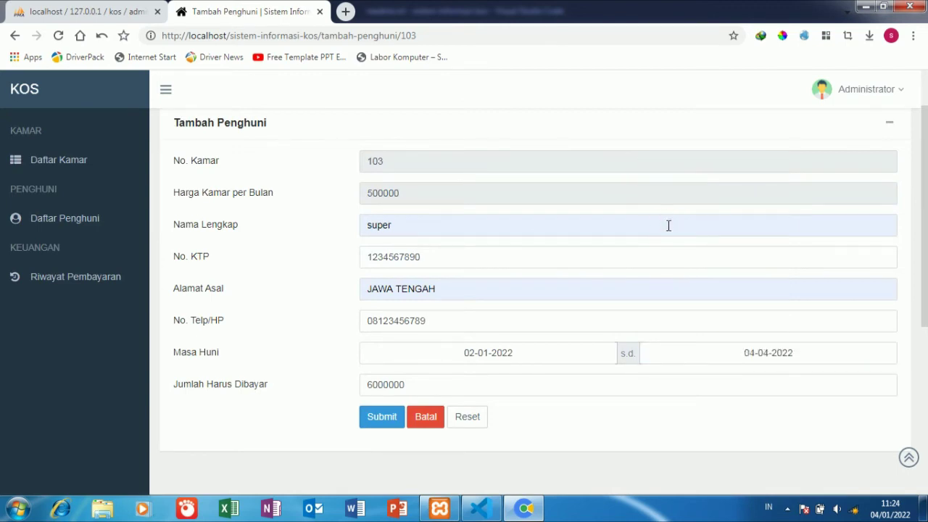
left_click(414, 384)
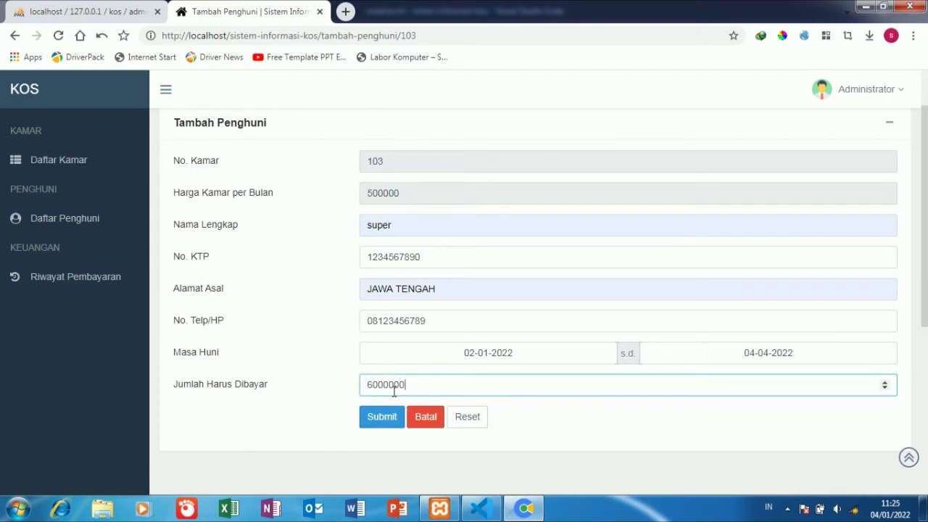
left_click(382, 418)
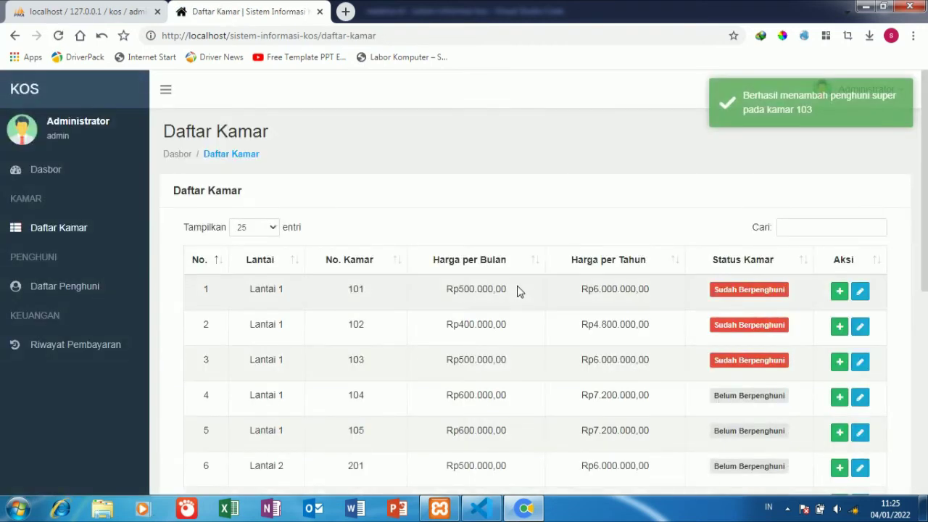
- Open the Ubah Harga price editor for room 103 from the room list
scroll(529, 297, "down", 1)
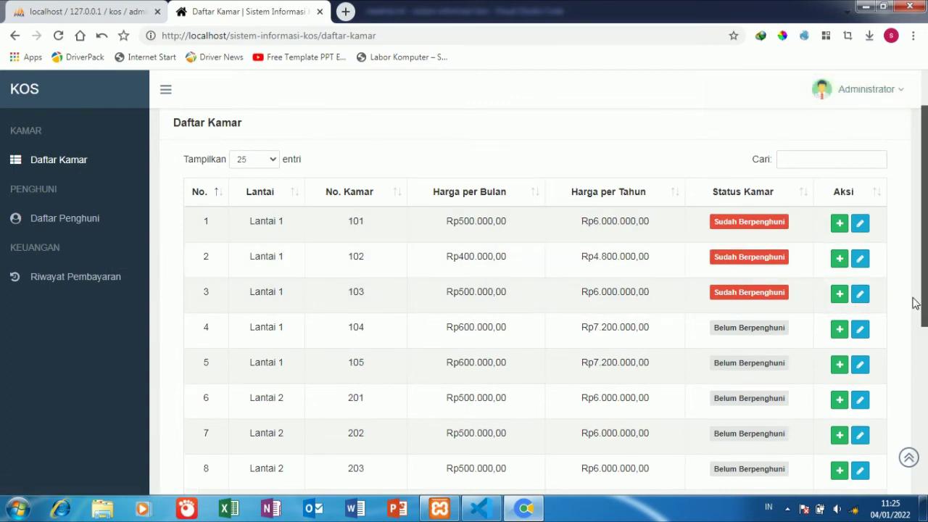
left_click(867, 300)
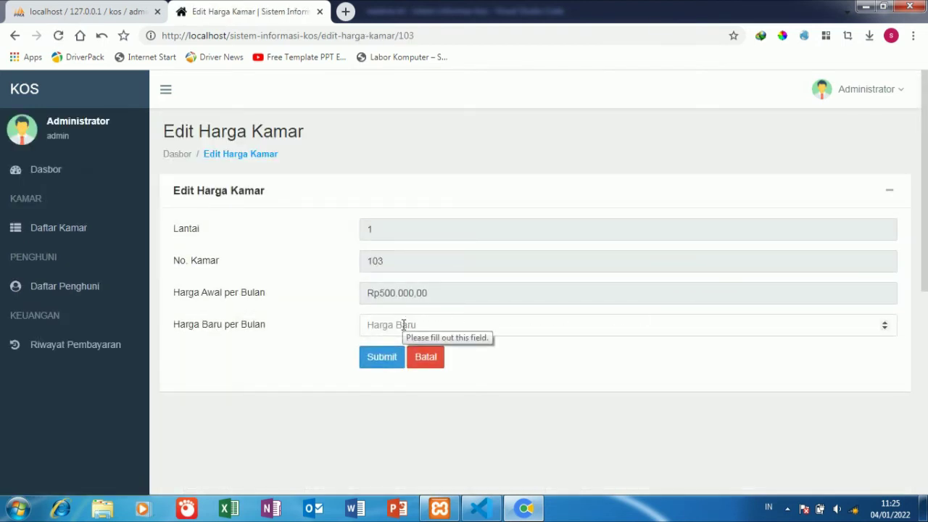
- Enter 400000 as room 103's new monthly price and submit it
left_click(404, 325)
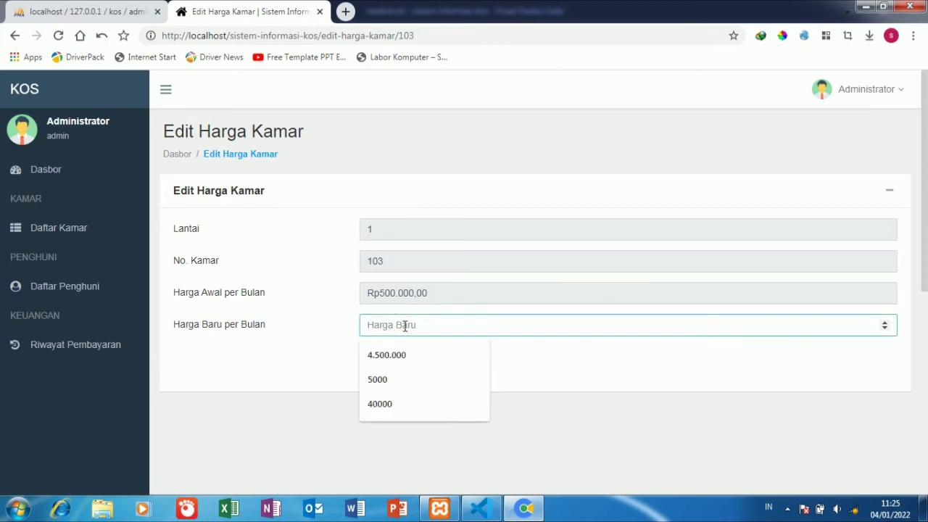
type("5")
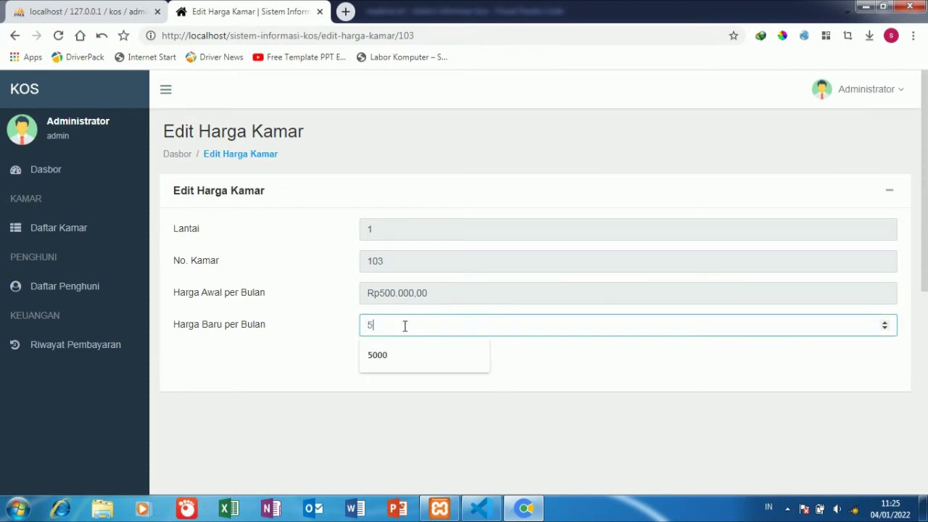
type("00000")
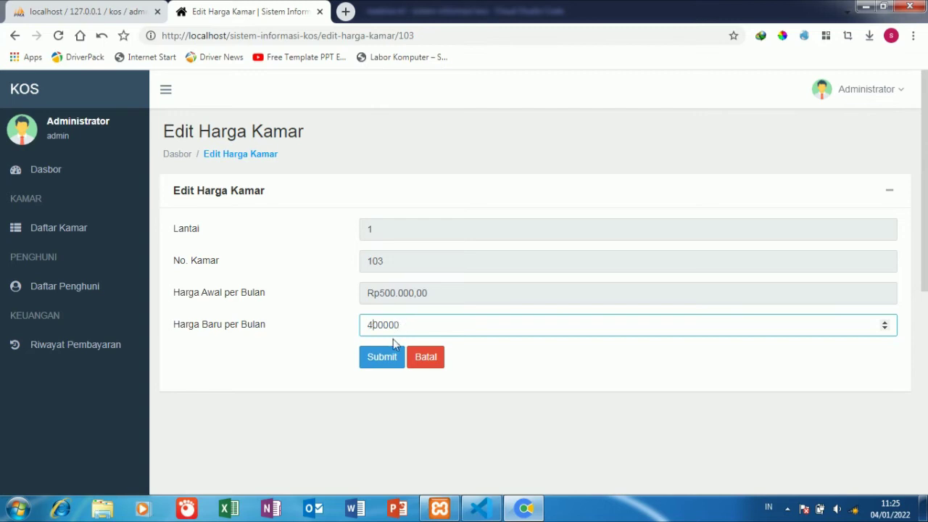
left_click(390, 357)
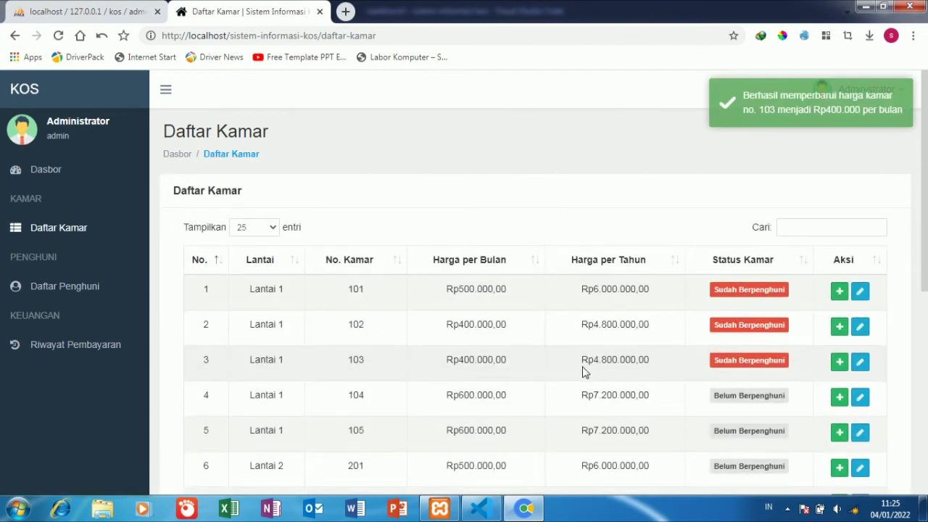
- Highlight room 103's new yearly price in the room list
left_click_drag(581, 362, 652, 364)
left_click(592, 376)
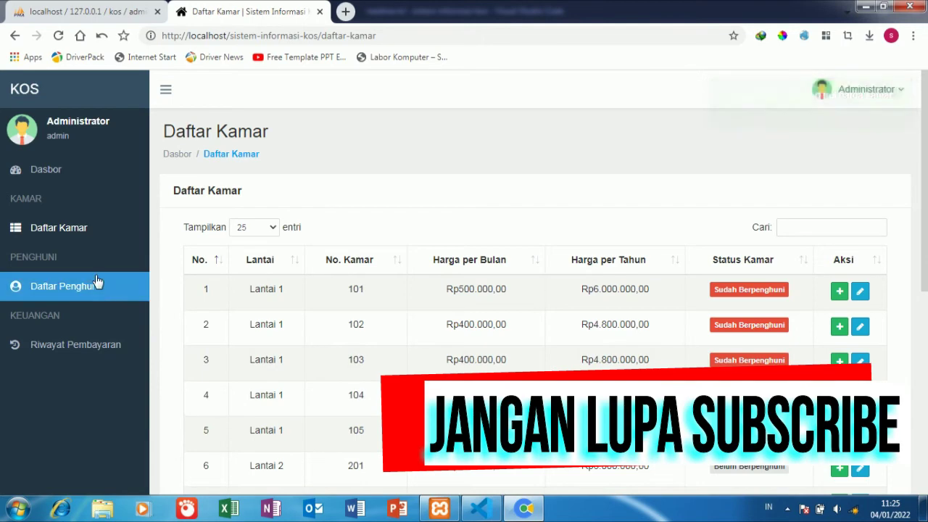
scroll(83, 224, "down", 5)
scroll(83, 224, "up", 5)
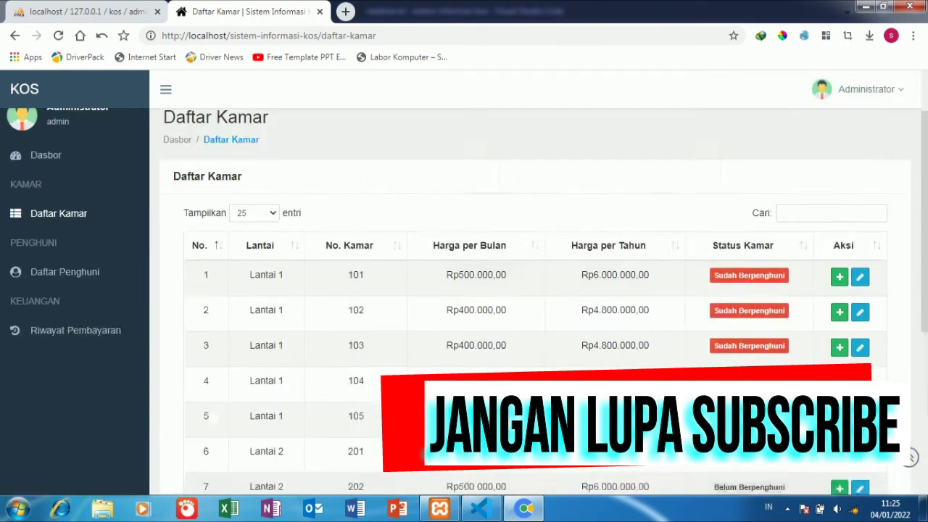
- Check room 103's tenant details in Daftar Penghuni for the Rp6.000.000 remaining balance
left_click(103, 289)
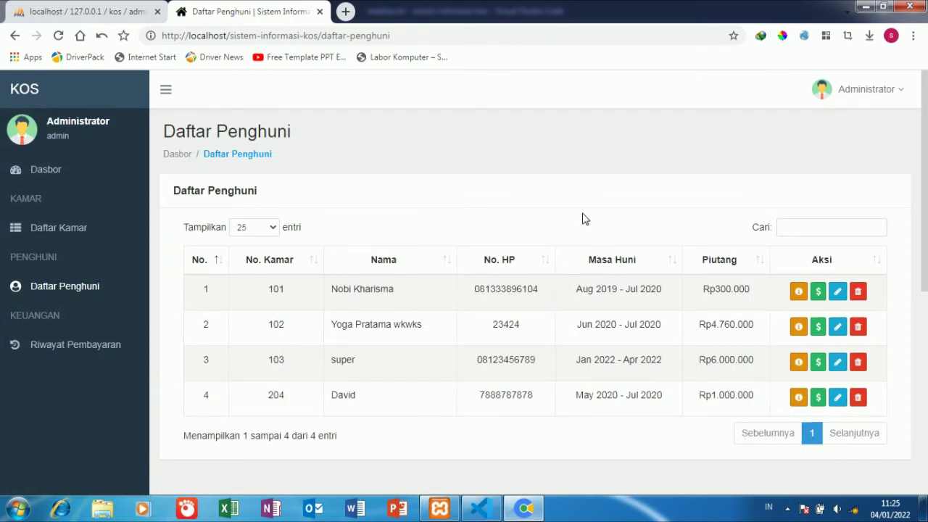
left_click(798, 362)
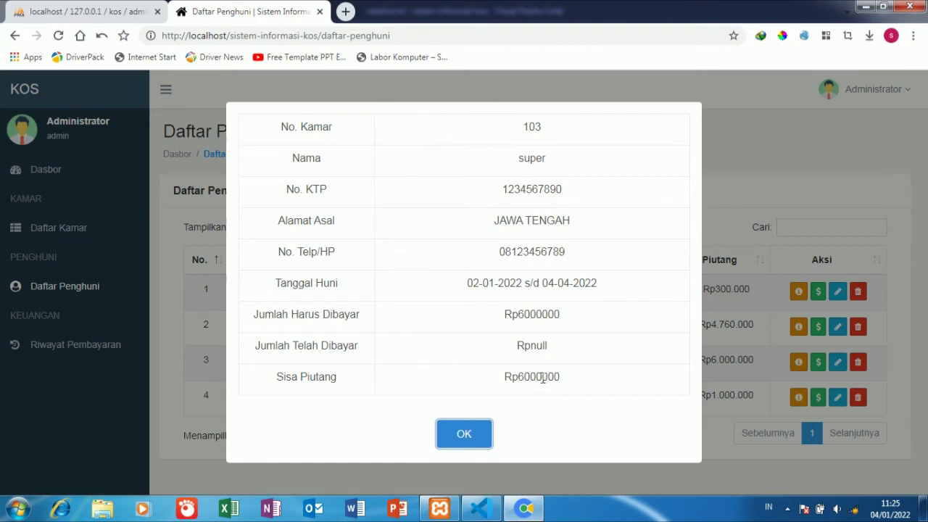
left_click_drag(542, 378, 565, 379)
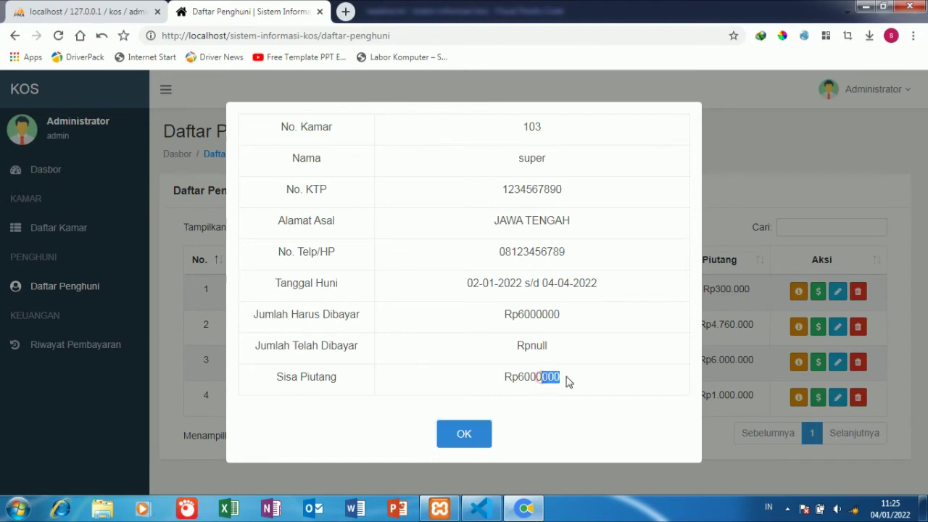
left_click(464, 435)
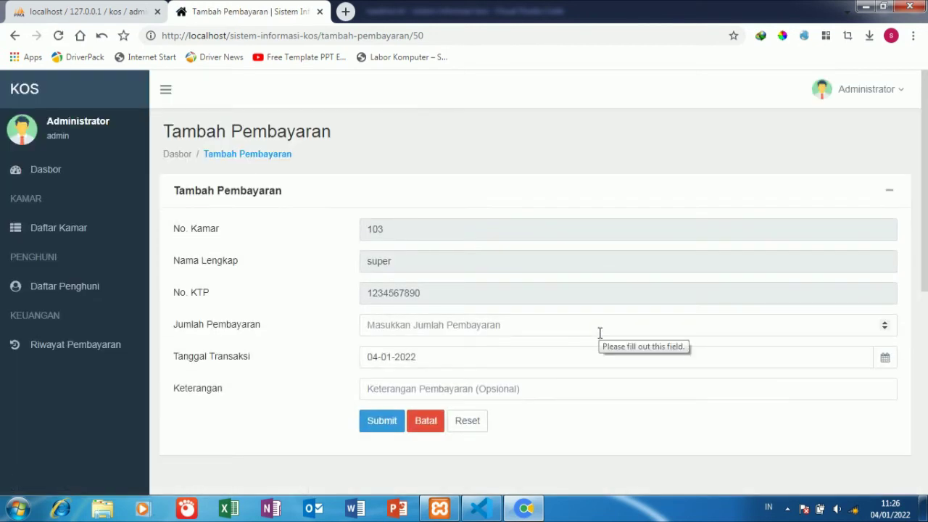
- Submit a 500000 payment for room 103 with the note 'sudah bayar'
left_click(597, 326)
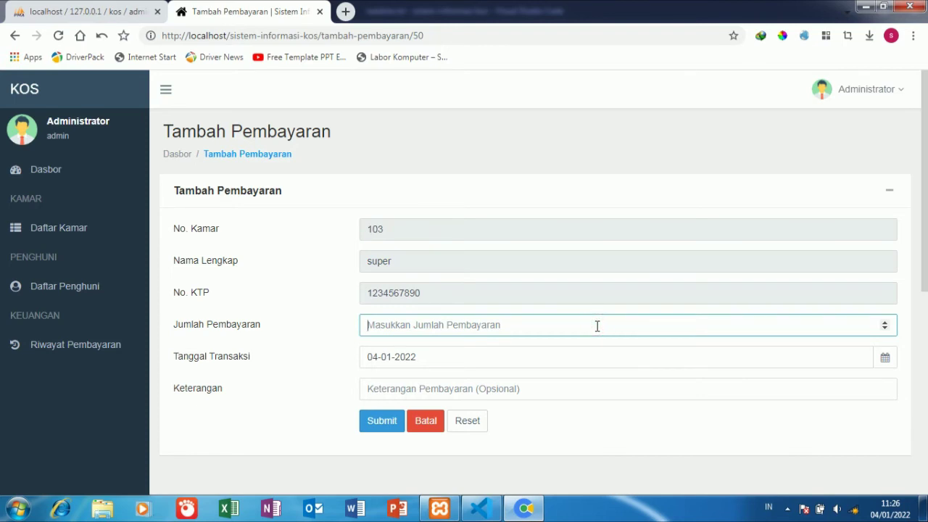
type("500000")
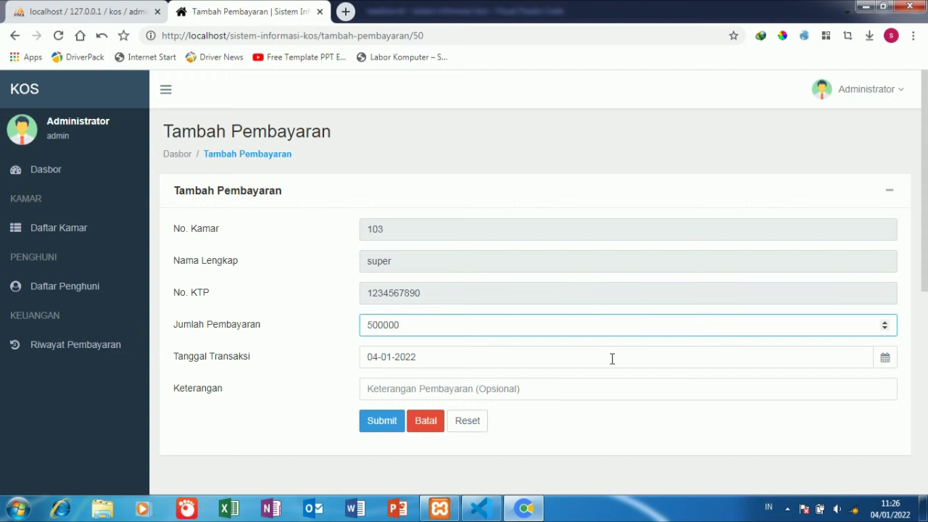
left_click(608, 386)
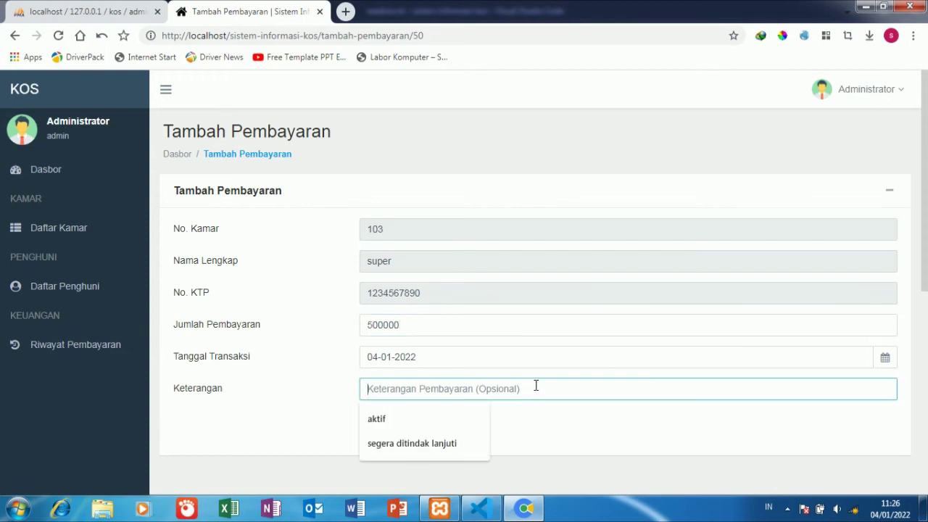
type("sudah bayar")
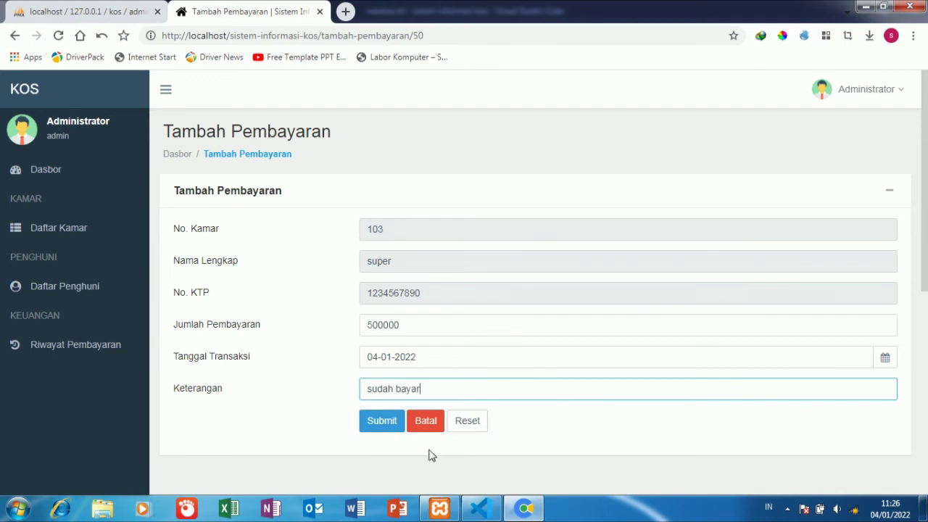
left_click(387, 424)
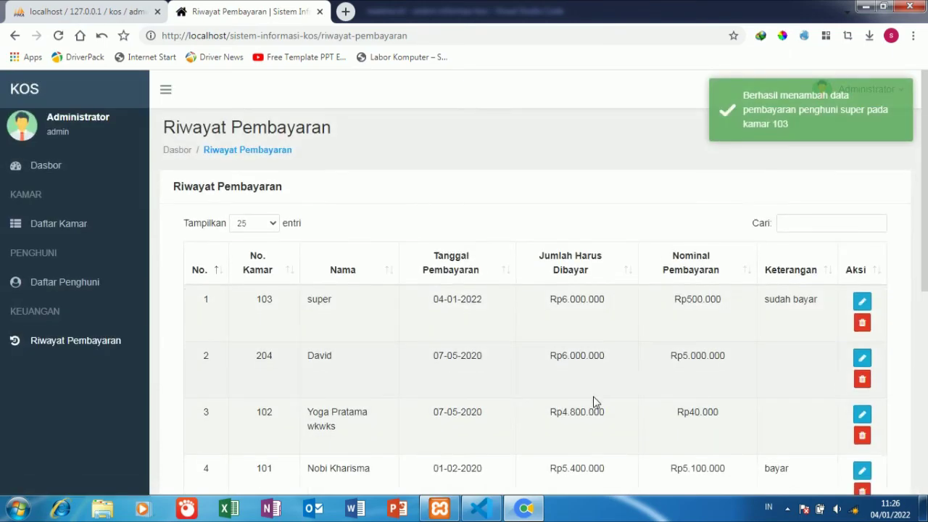
- Review the saved payment, then return to the Daftar Penghuni tenant list
scroll(594, 399, "down", 3)
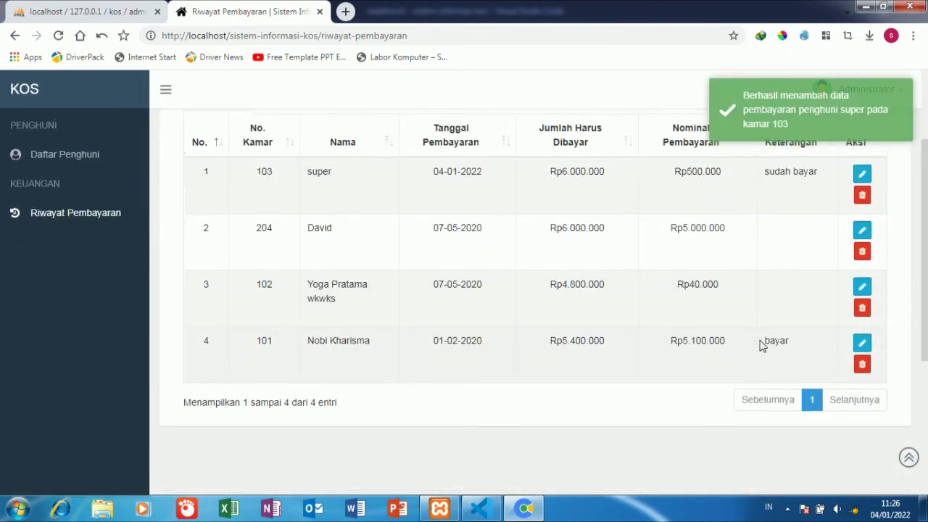
scroll(753, 333, "up", 3)
scroll(749, 327, "down", 2)
scroll(652, 325, "up", 2)
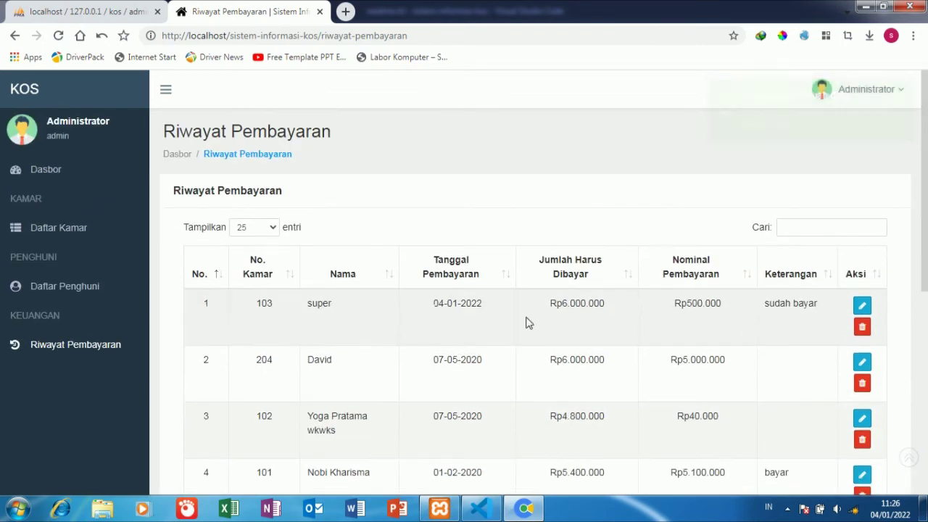
left_click(122, 289)
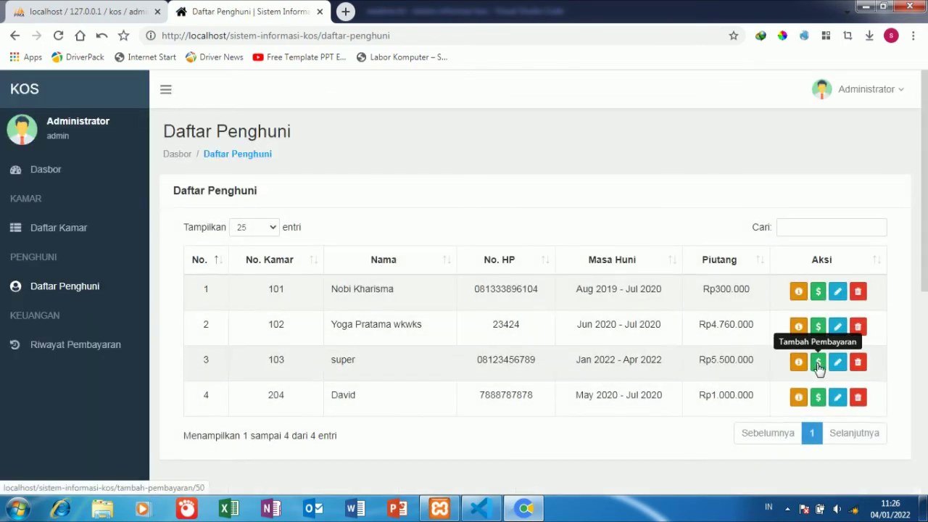
- Review room 103's Edit Penghuni form, then return to the resident list
left_click(837, 362)
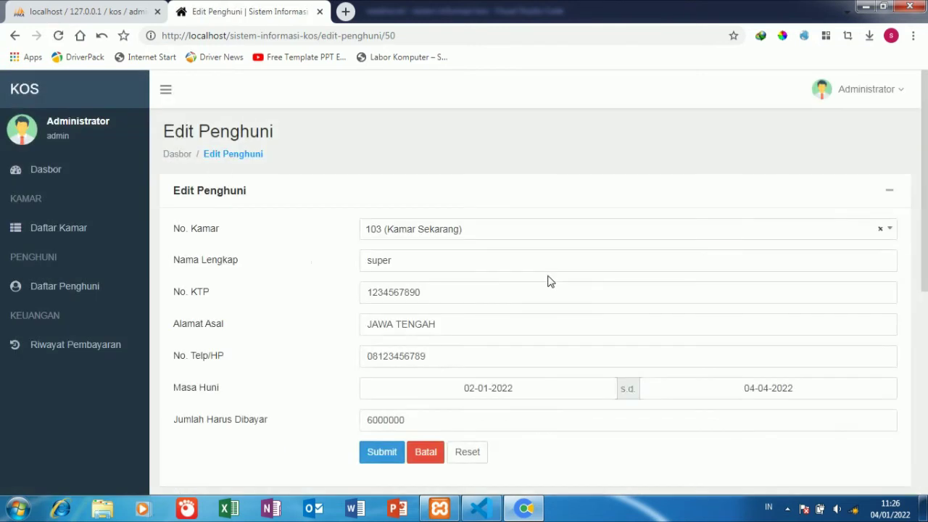
scroll(549, 281, "down", 2)
scroll(549, 279, "up", 2)
left_click(107, 285)
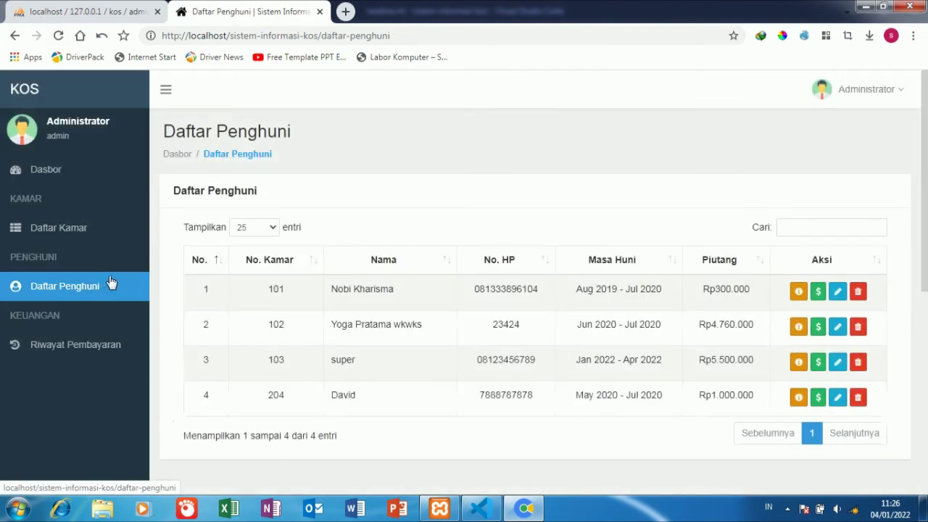
- Review room 103's payment record from Riwayat Pembayaran, then go back to the dashboard
left_click(98, 344)
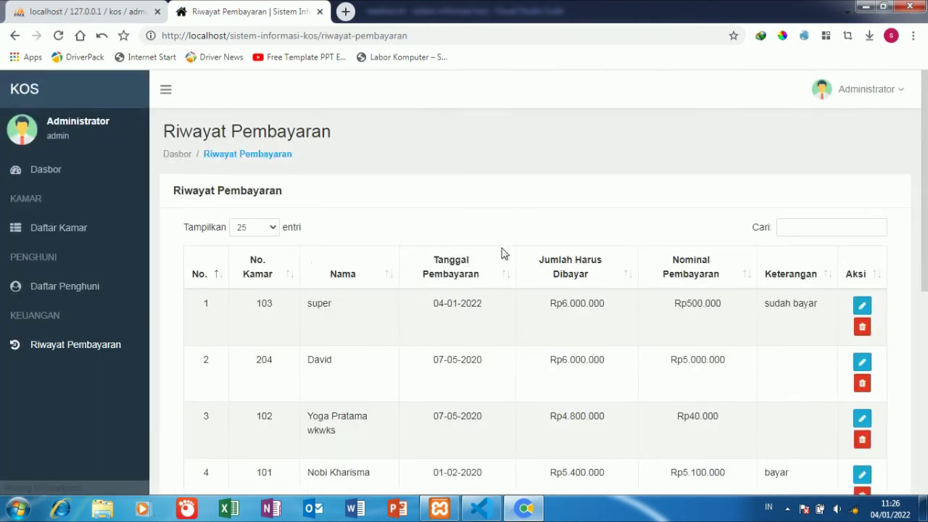
scroll(503, 253, "down", 2)
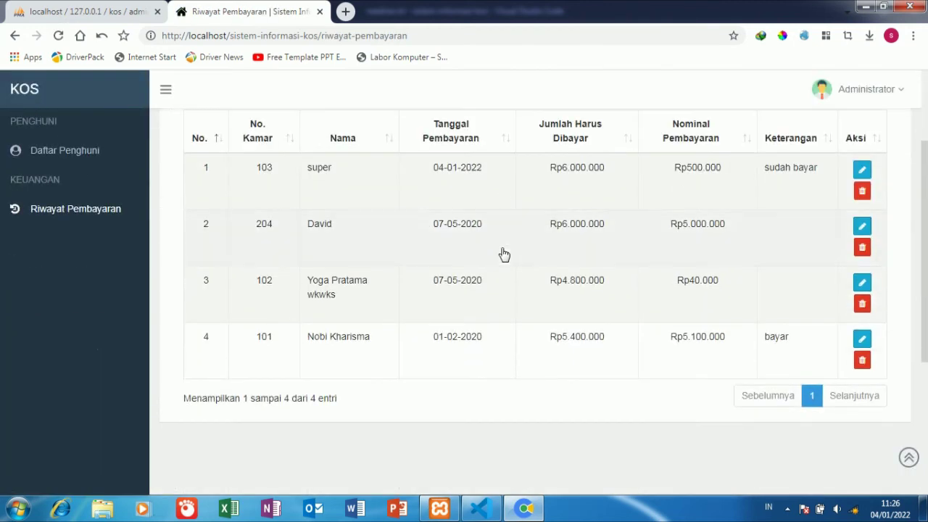
left_click(861, 169)
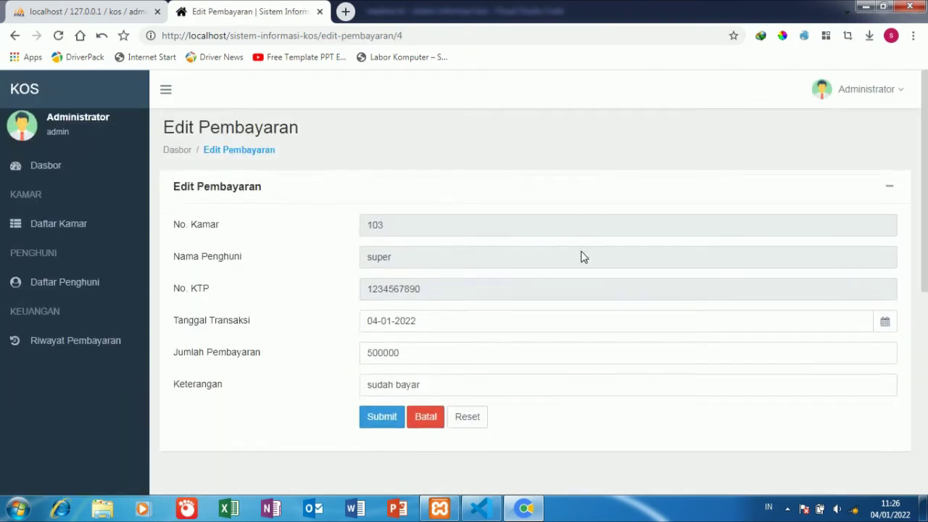
scroll(582, 256, "down", 1)
scroll(582, 257, "up", 1)
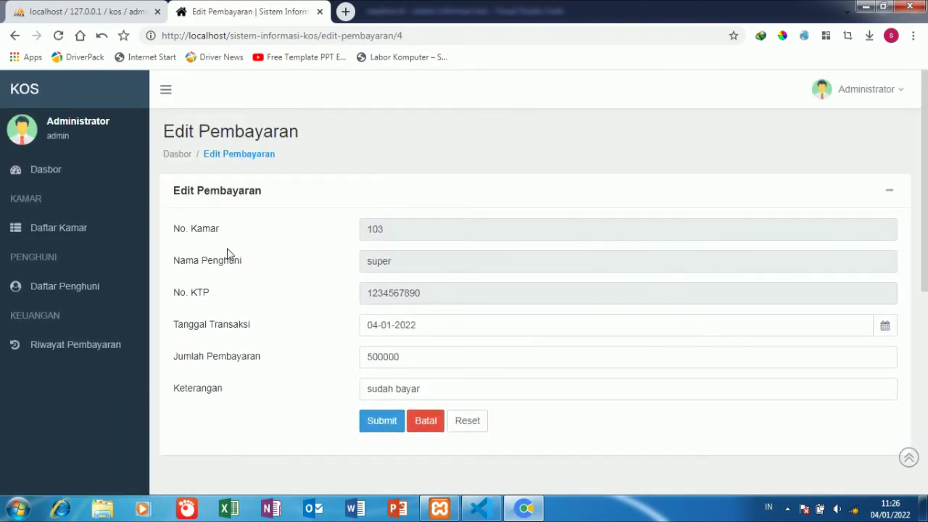
left_click(112, 162)
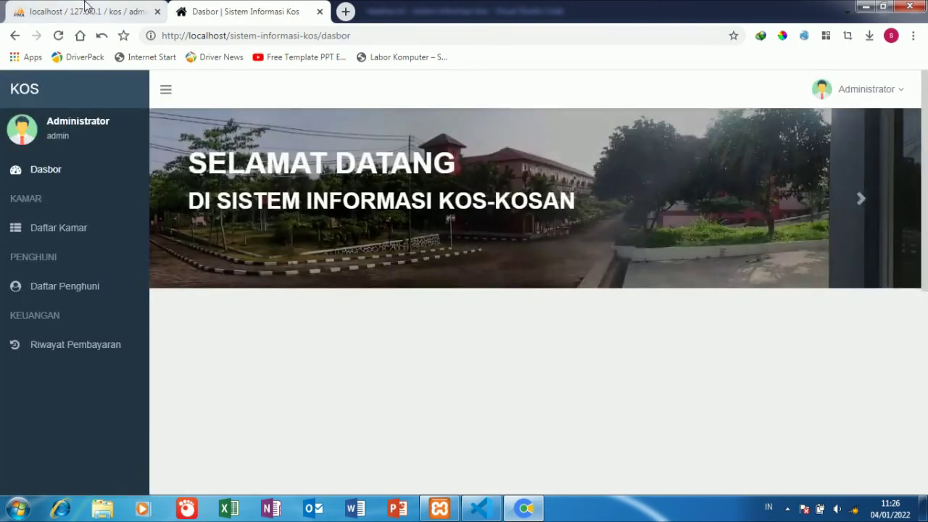
left_click(87, 9)
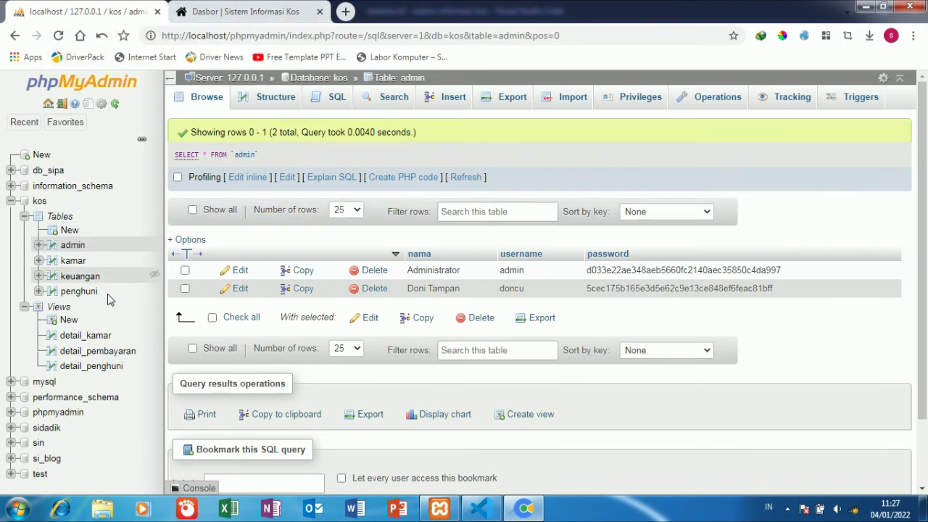
- Browse the kos database's penghuni table rows, then return to the Kos-Kosan dashboard
left_click(80, 292)
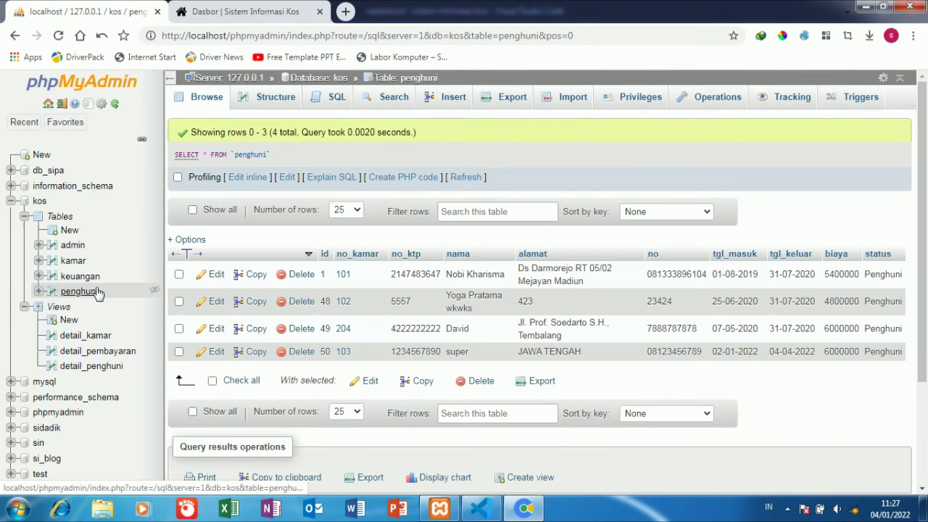
left_click(221, 9)
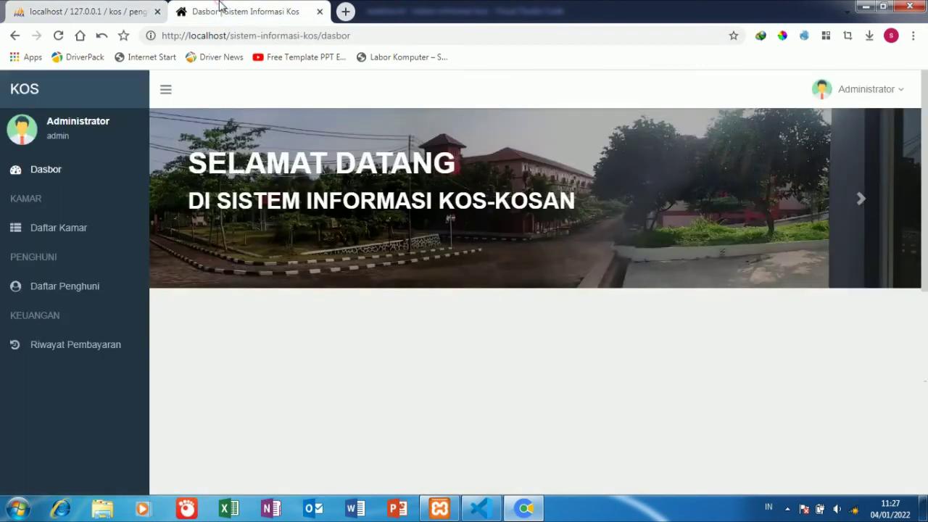
- Scroll through the Riwayat Pembayaran table, then open the Daftar Penghuni resident list
left_click(98, 337)
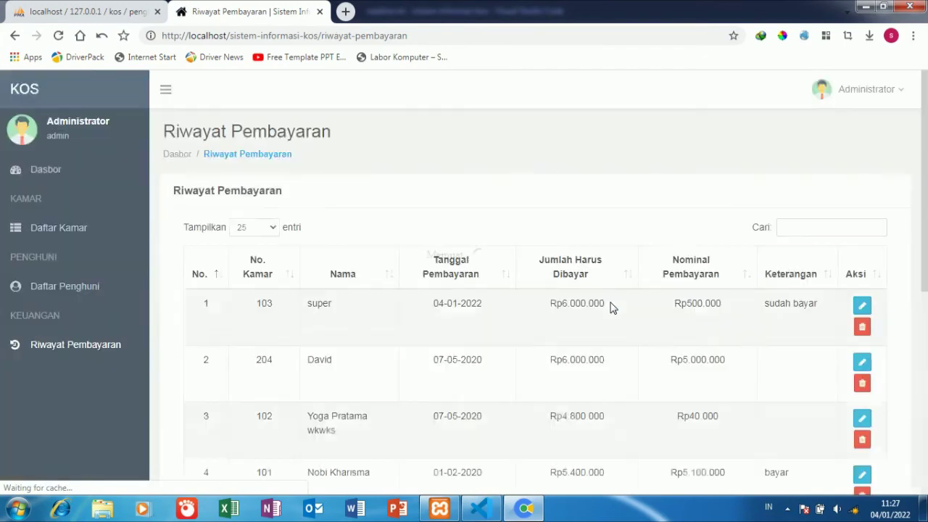
scroll(610, 308, "down", 2)
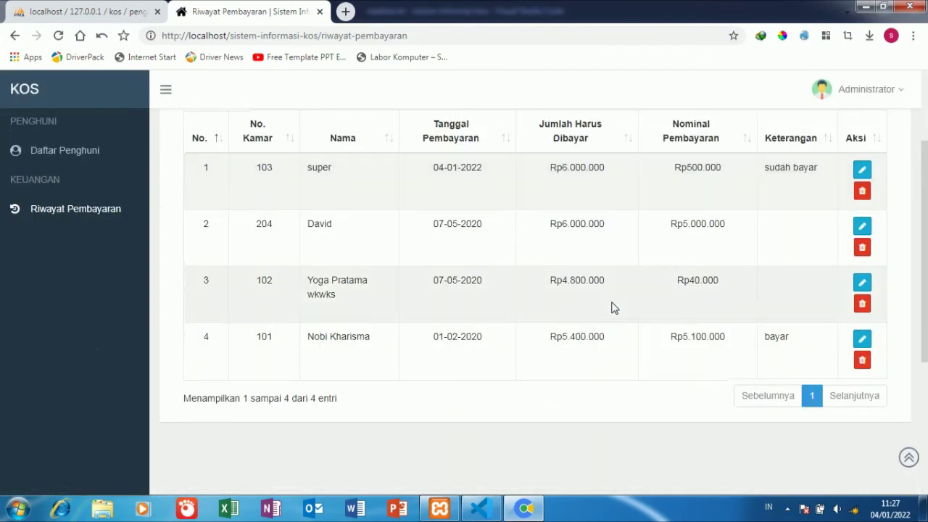
left_click(70, 155)
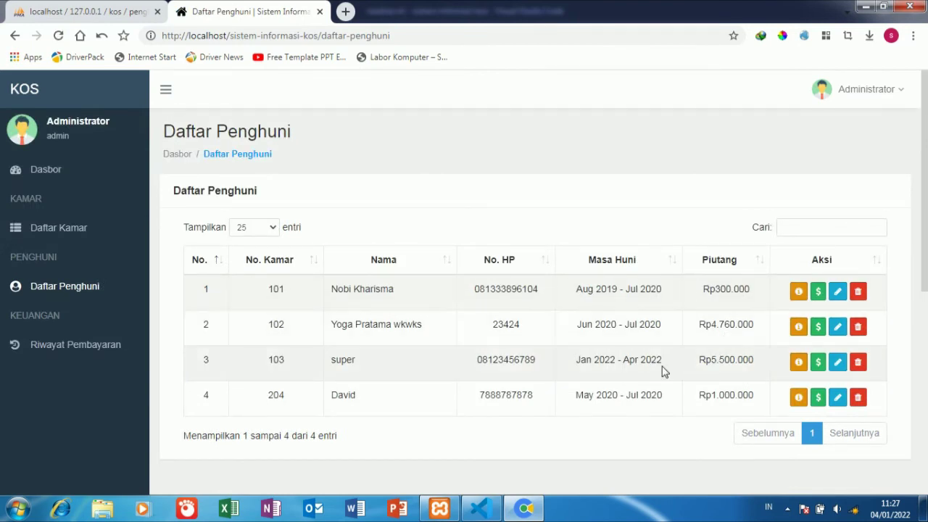
- Add a 100000000 payment for room 103 with the note 'sudah bayar'
left_click(819, 361)
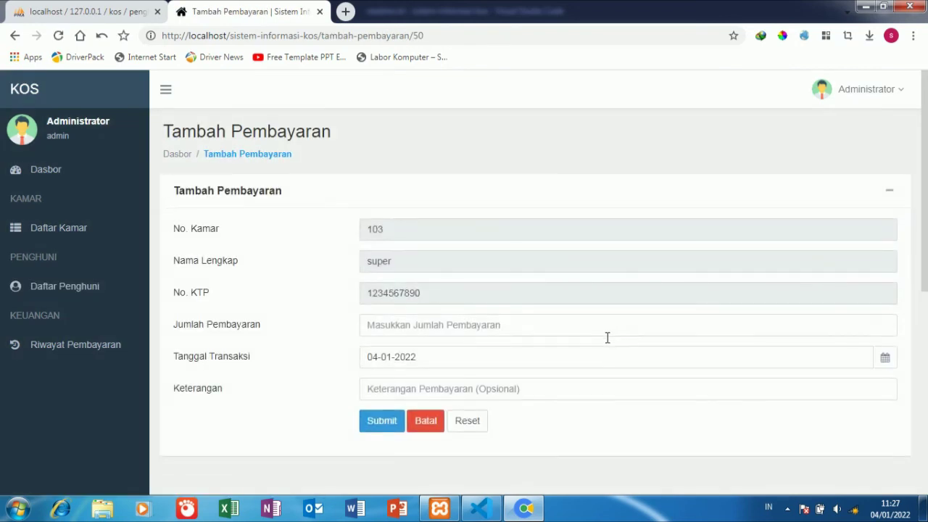
left_click(605, 330)
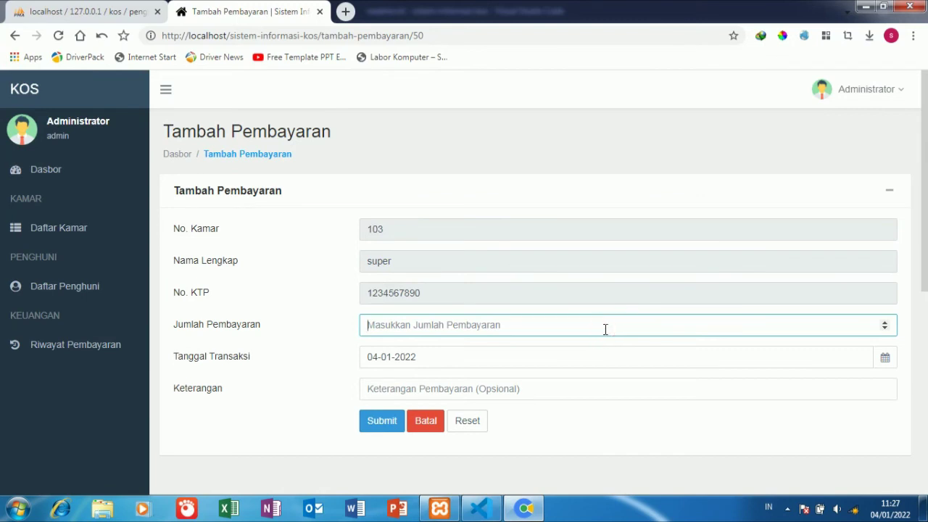
type("100000000")
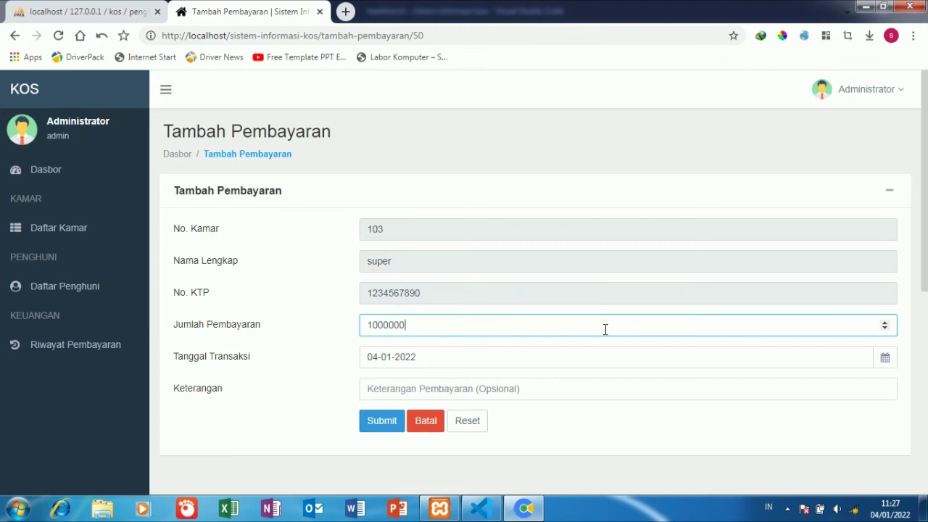
left_click(545, 393)
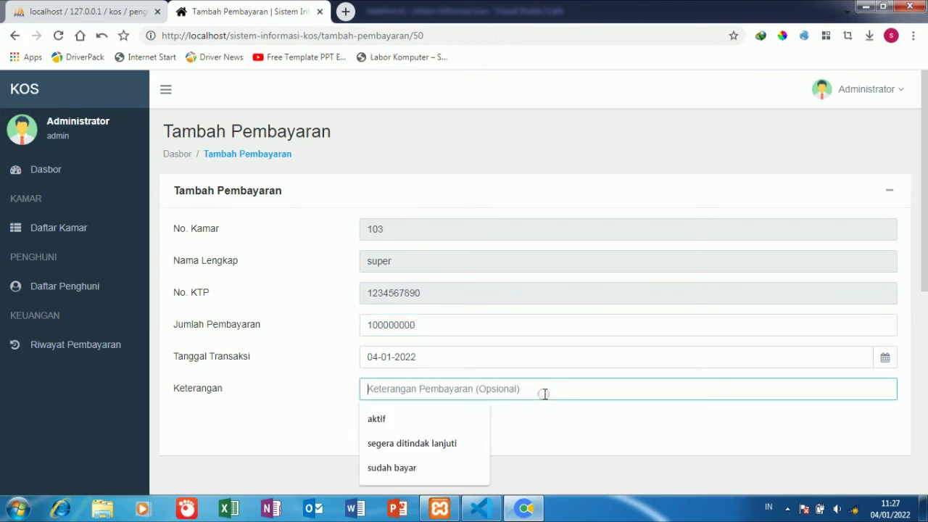
left_click(406, 468)
left_click(376, 426)
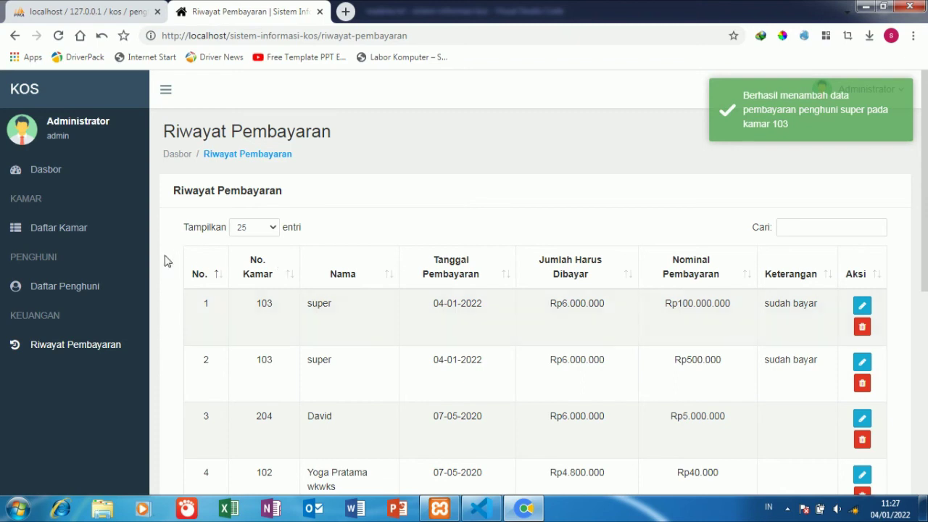
- Check room 103's stay period and balance in the Daftar Penghuni list
left_click(93, 290)
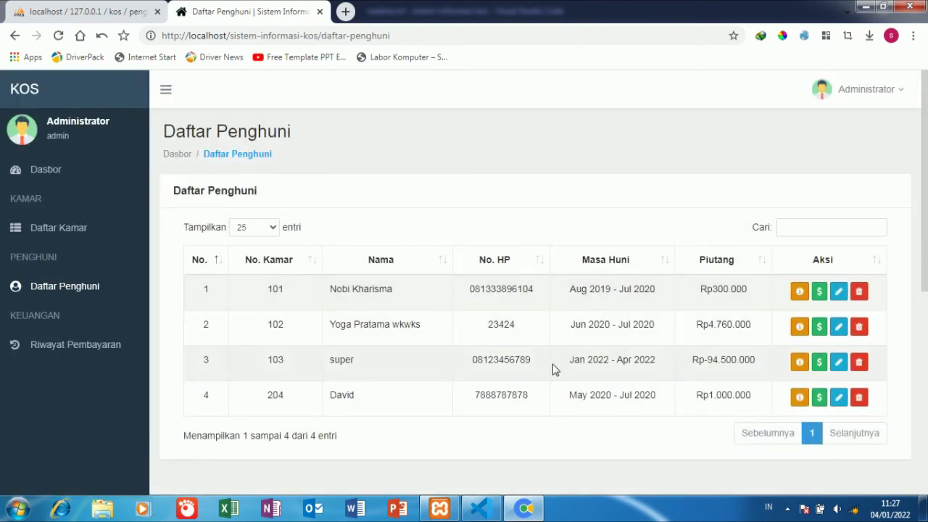
left_click_drag(551, 364, 765, 360)
left_click(702, 362)
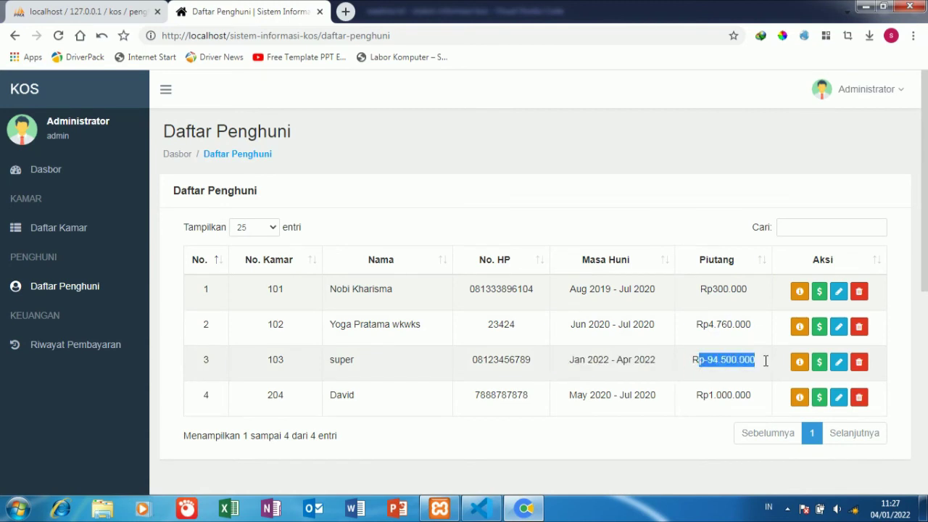
- Review room 103's resident details: Rp100.500.000 paid, Rp-94.500.000 remaining, then close them
left_click(799, 361)
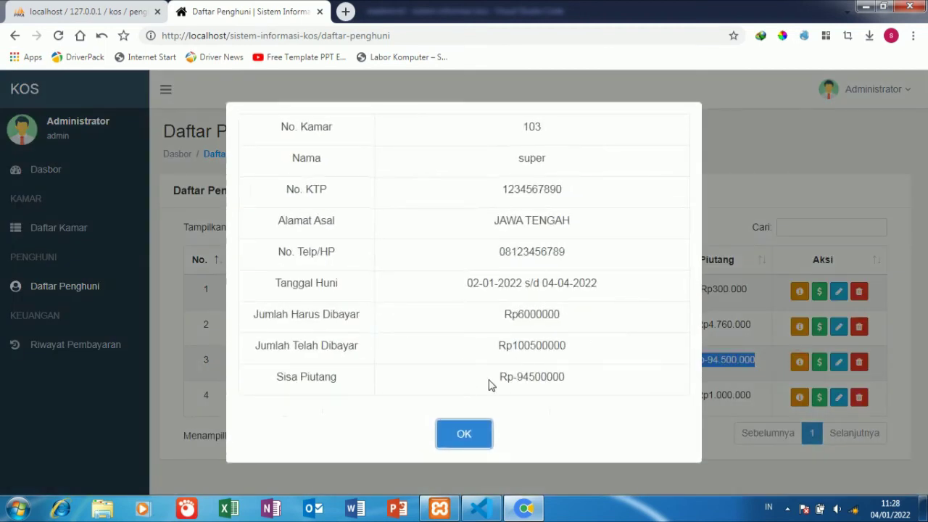
left_click_drag(490, 380, 536, 378)
left_click(518, 380)
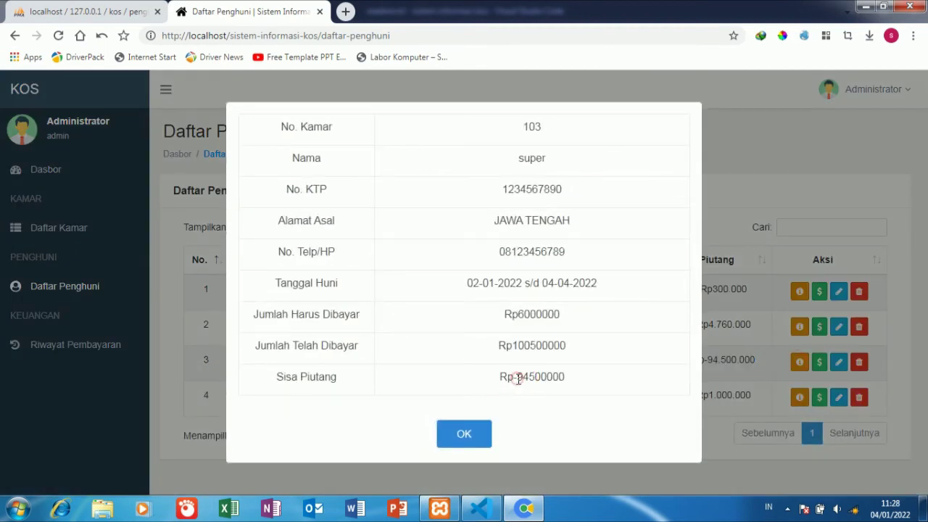
double_click(517, 380)
left_click(590, 376)
left_click_drag(520, 344, 590, 353)
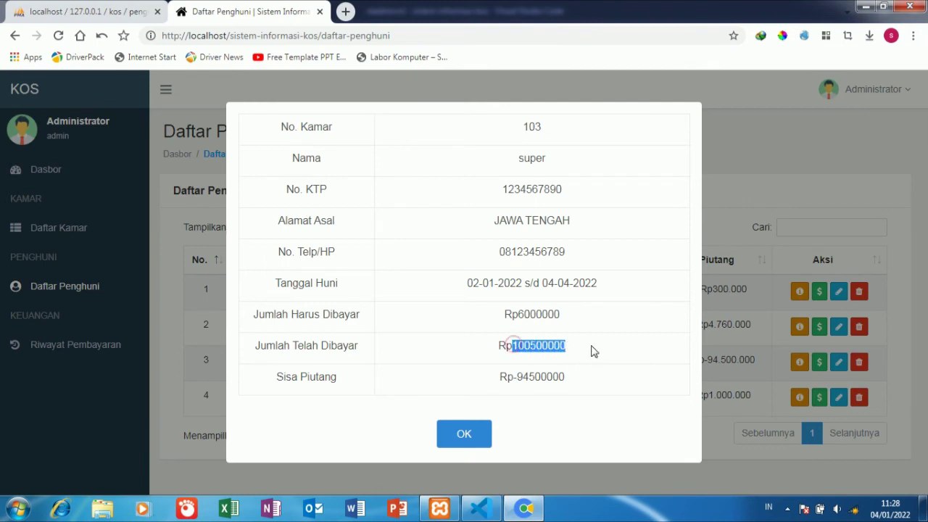
left_click_drag(545, 314, 565, 322)
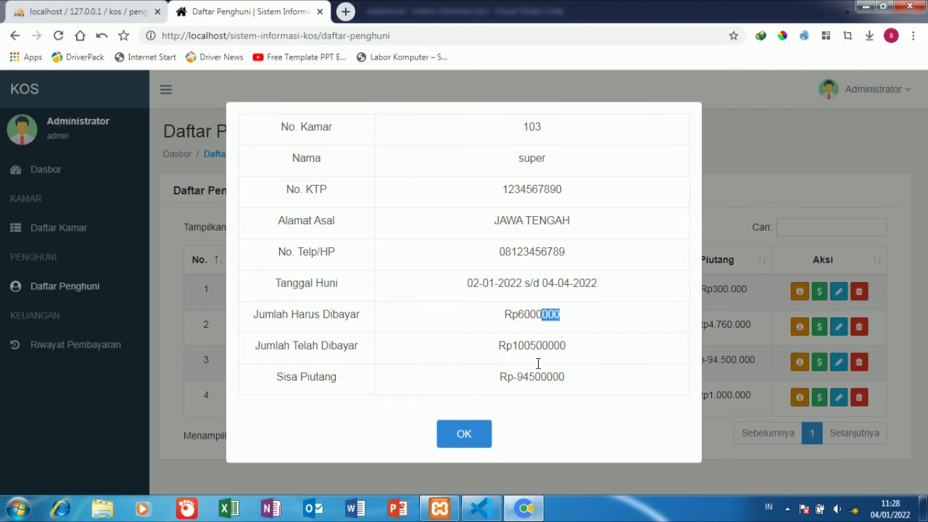
left_click(467, 433)
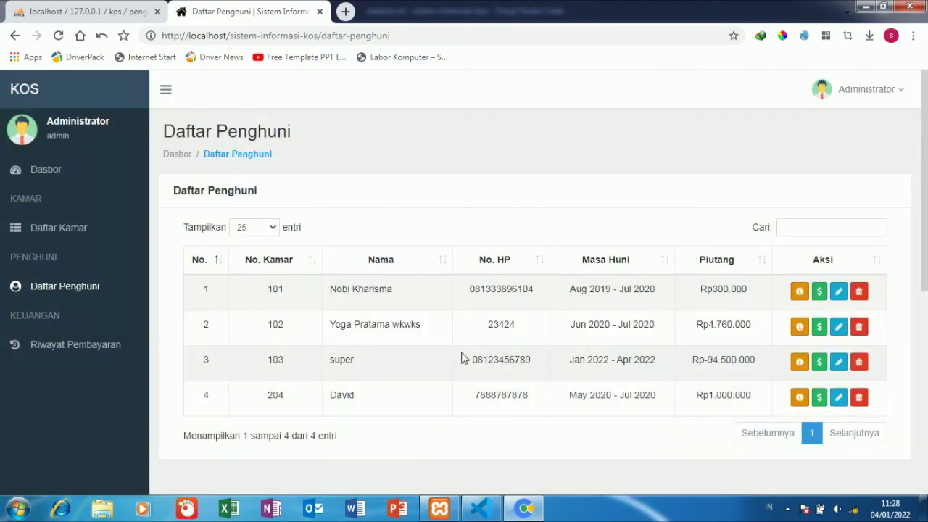
- Browse the room list, preview room 205's Tambah Penghuni form, and go back to Dasbor
left_click(883, 97)
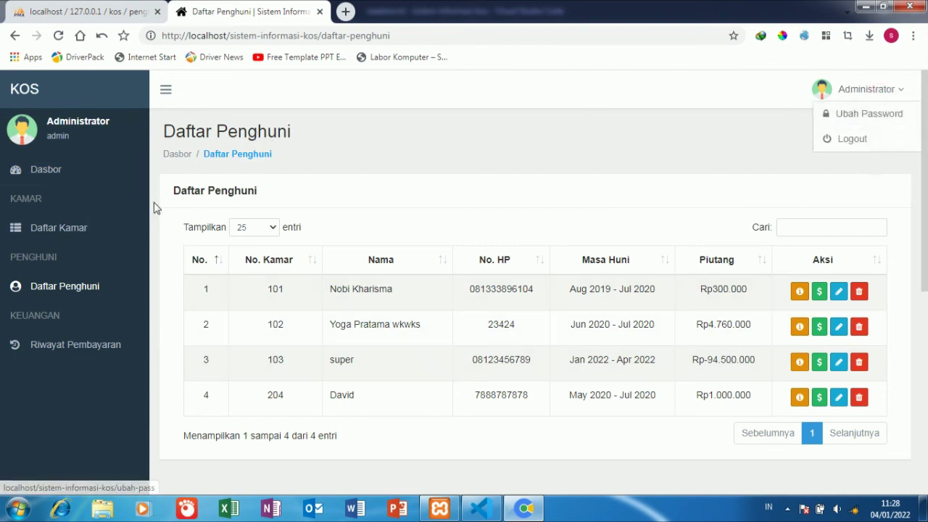
left_click(106, 227)
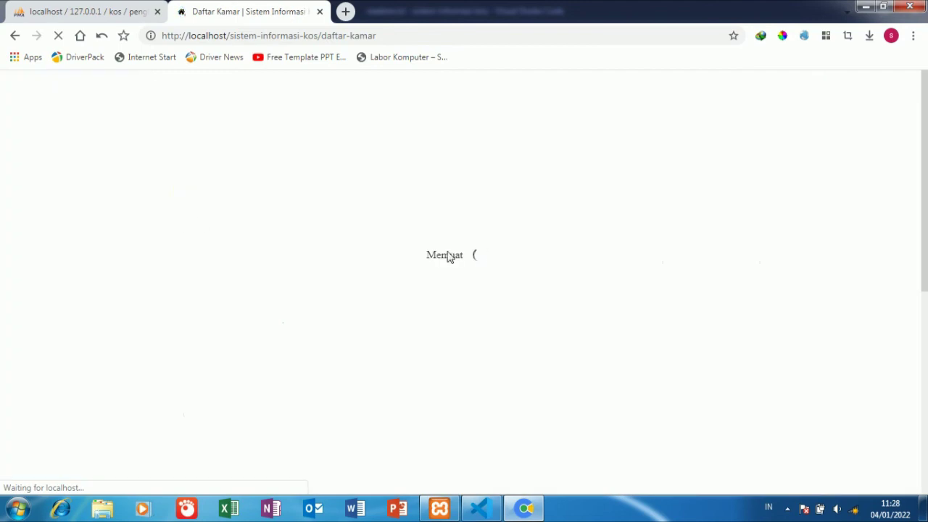
scroll(459, 264, "down", 3)
scroll(459, 264, "down", 2)
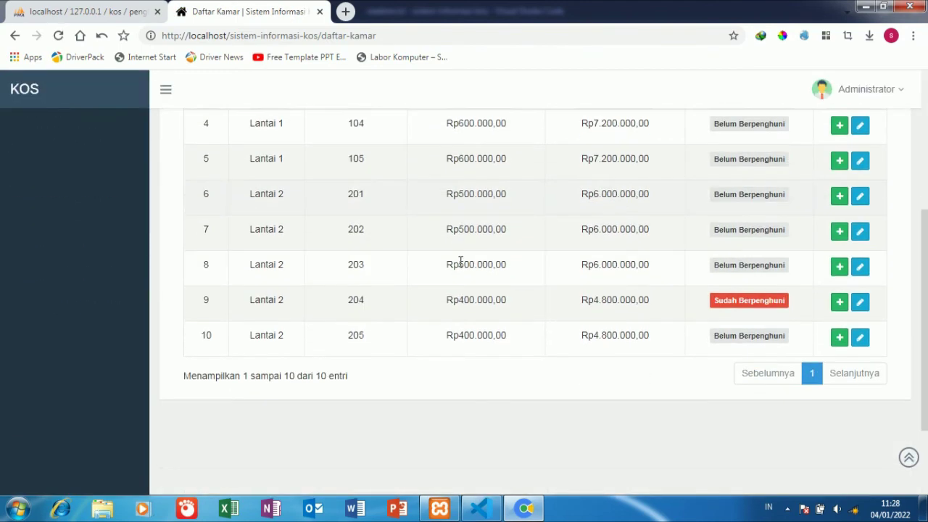
left_click(837, 338)
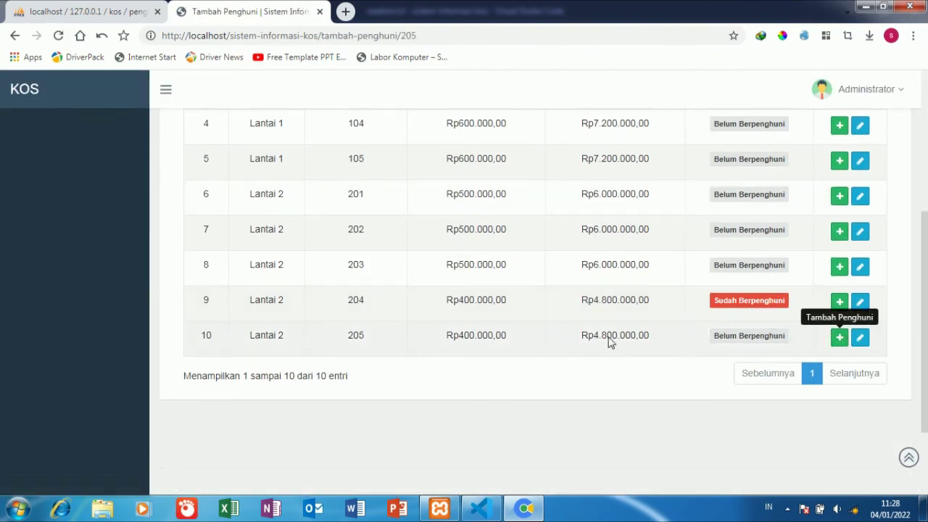
scroll(527, 323, "down", 1)
scroll(527, 323, "up", 1)
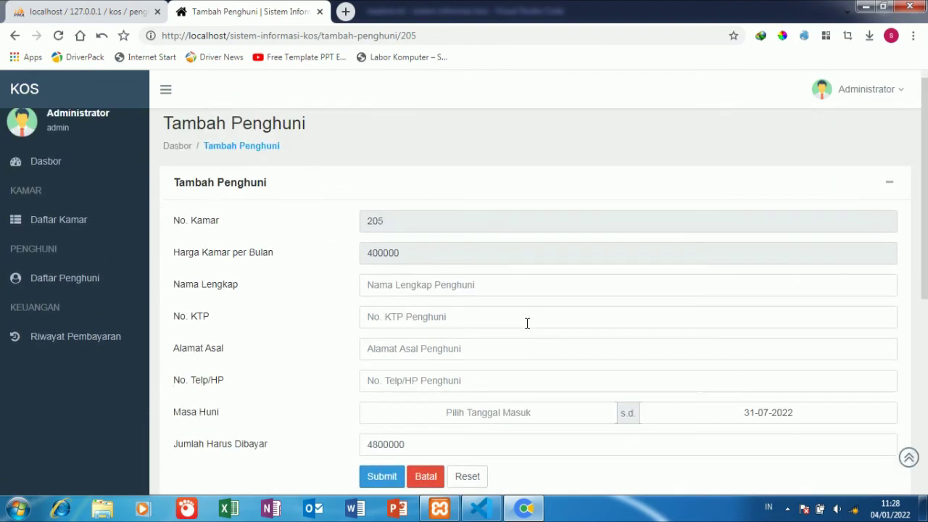
left_click(92, 173)
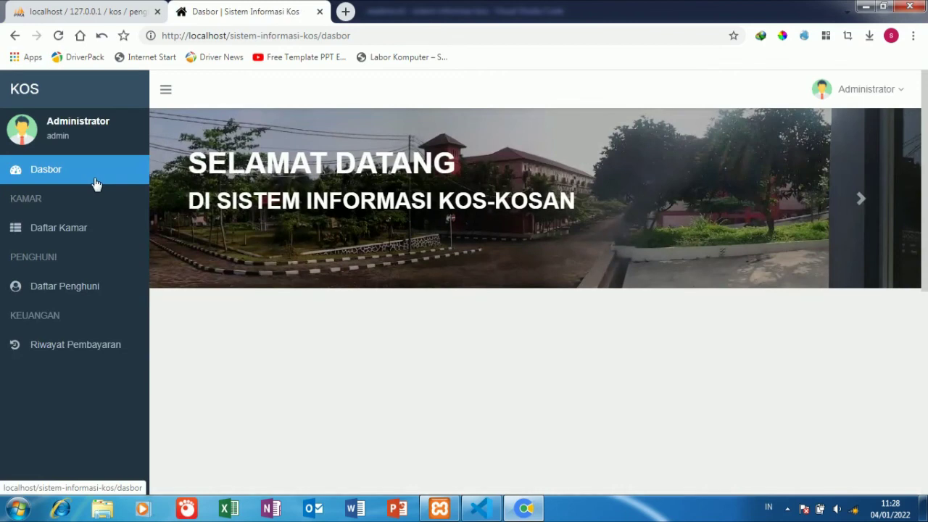
- Open Ubah Password, leave it via Kembali, reopen it, then switch to the phpMyAdmin tab
left_click(870, 88)
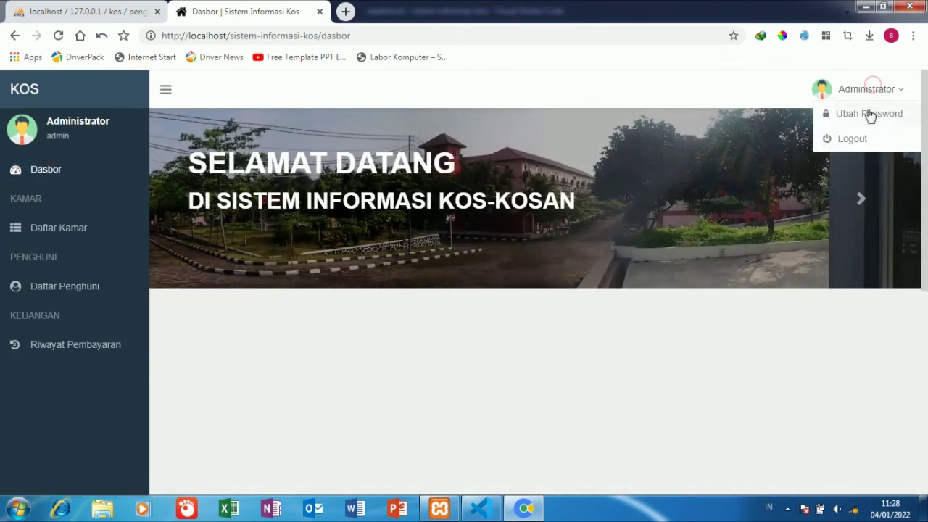
left_click(869, 114)
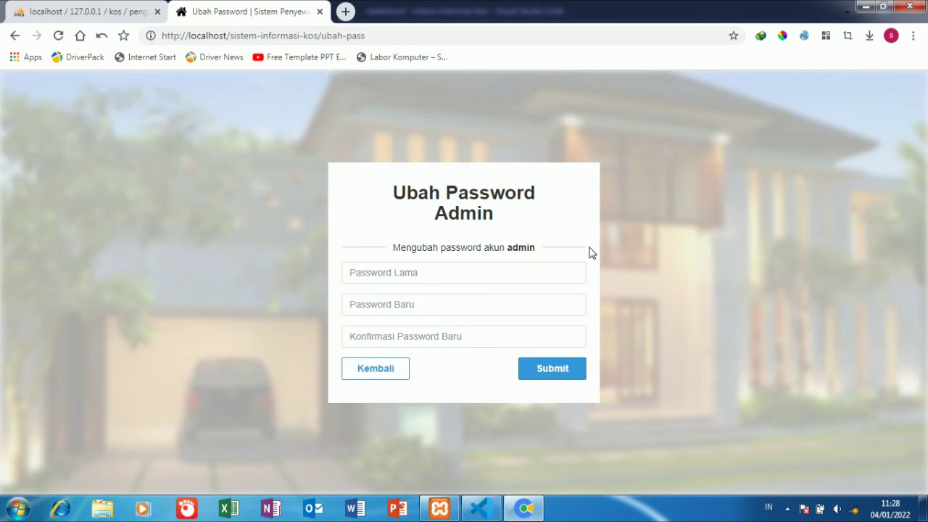
left_click(370, 378)
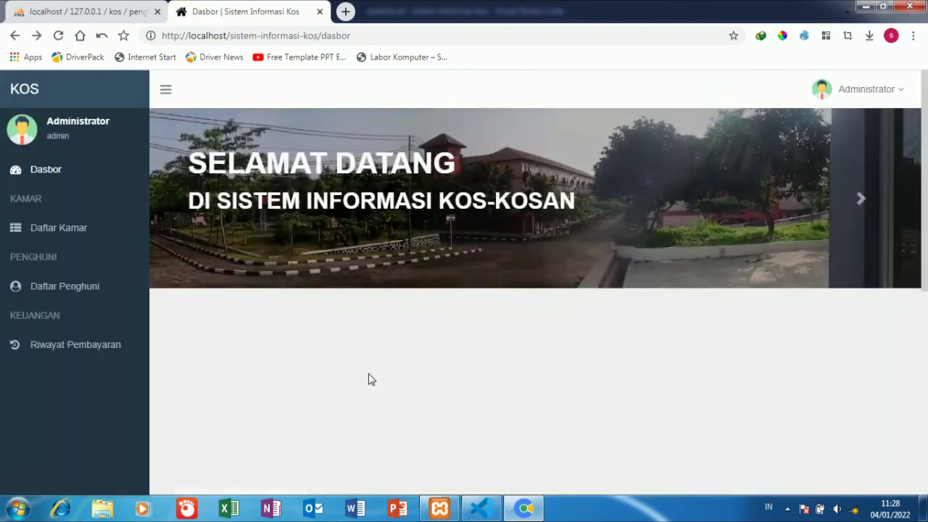
left_click(898, 92)
left_click(890, 113)
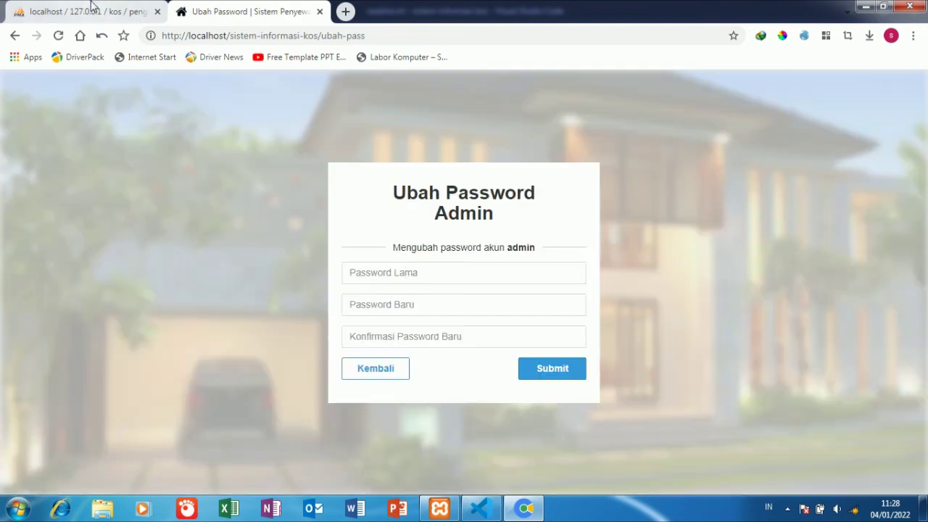
left_click(142, 9)
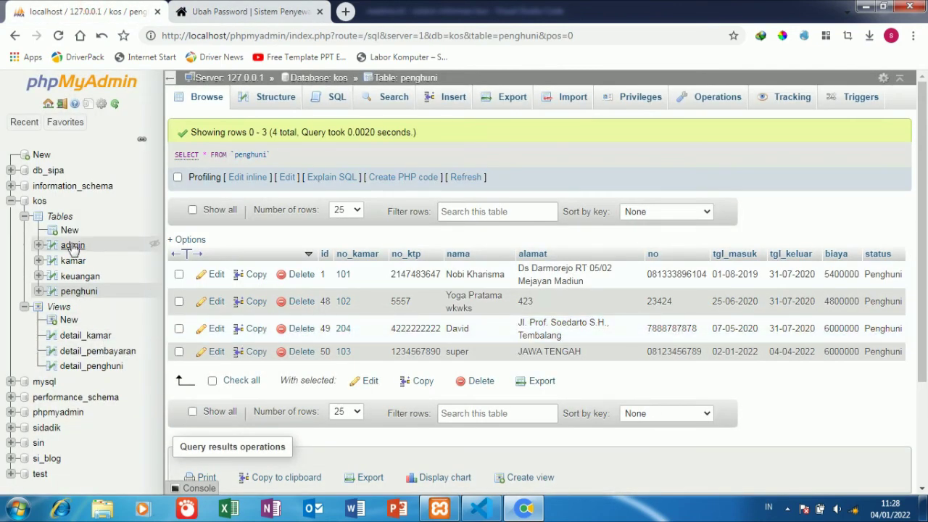
- Copy the username cell from the kos database's admin table and return to Ubah Password
left_click(73, 247)
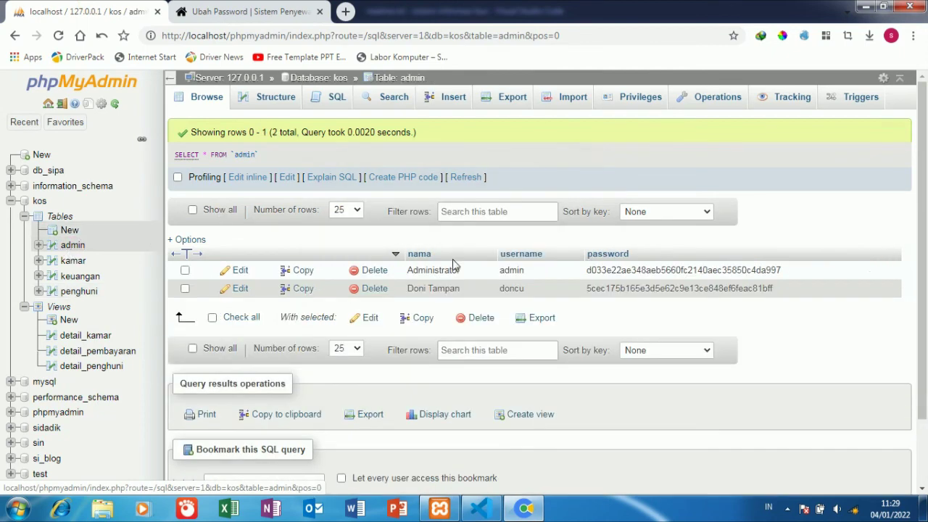
double_click(528, 271)
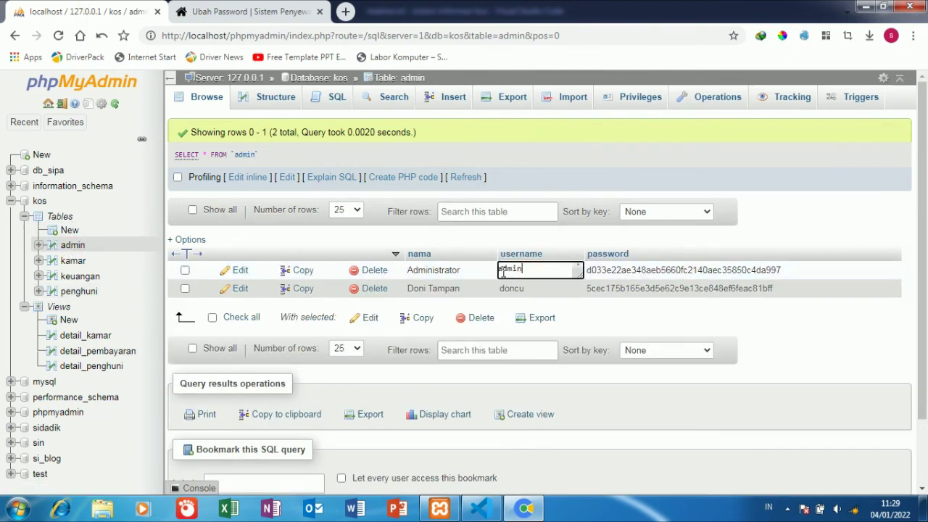
double_click(502, 272)
right_click(502, 272)
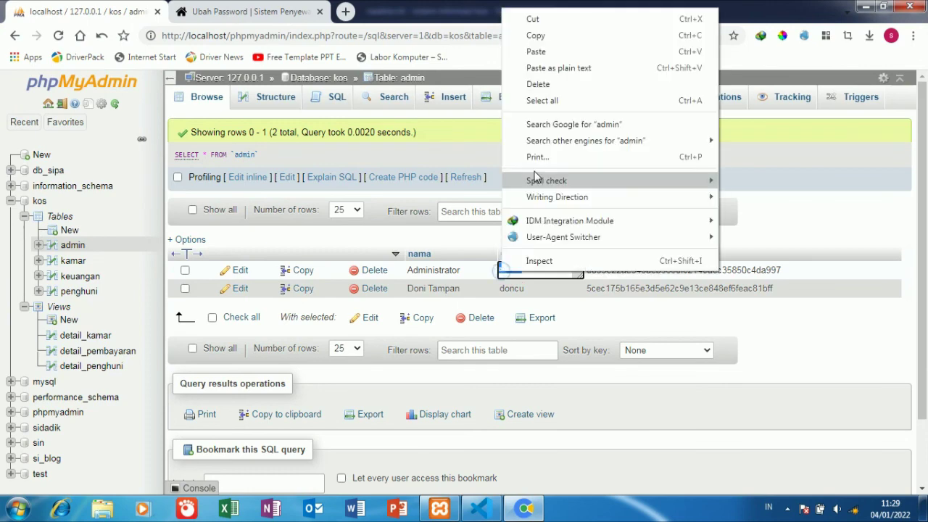
left_click(568, 32)
left_click(290, 11)
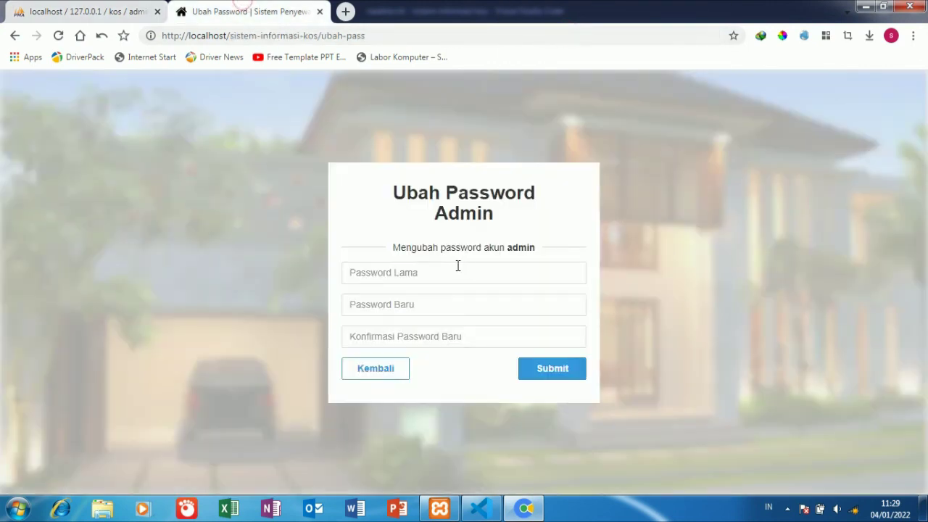
- Paste the copied value into Password Lama, Password Baru and Konfirmasi Password Baru, then submit
right_click(447, 271)
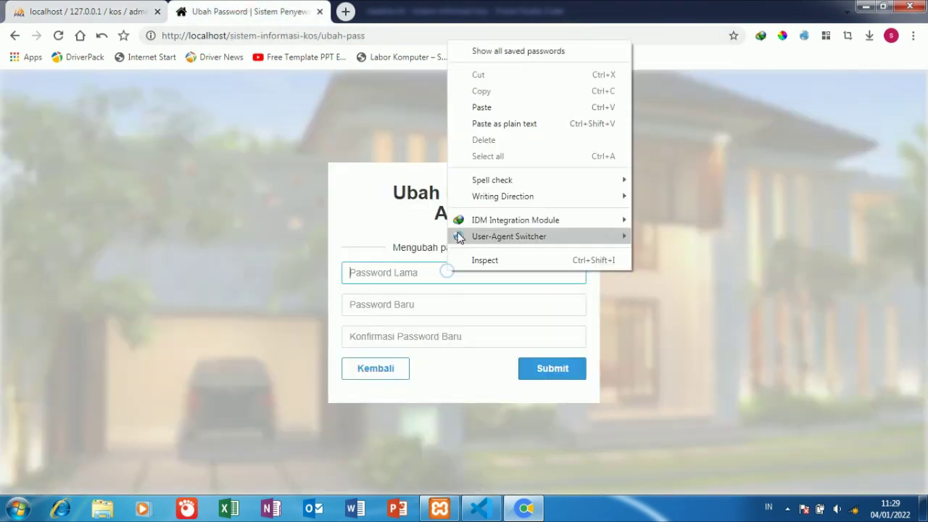
left_click(489, 109)
right_click(409, 307)
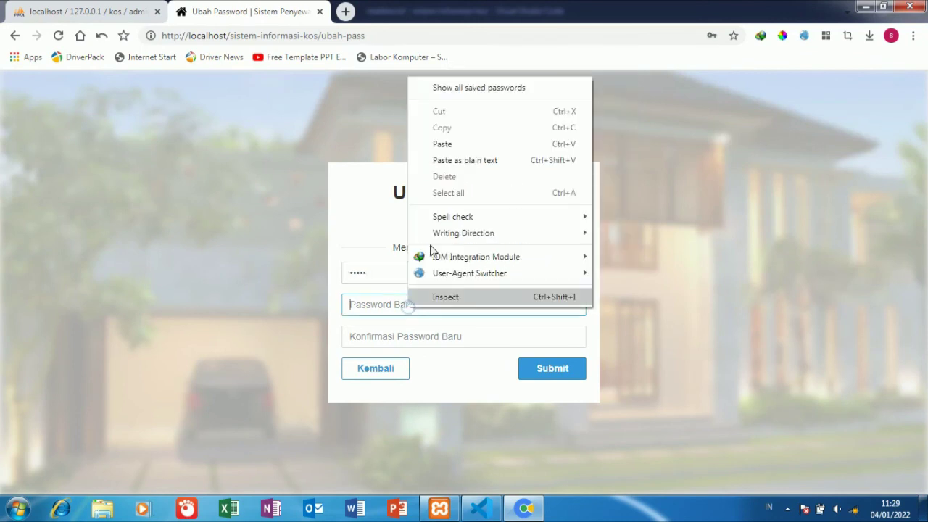
left_click(455, 143)
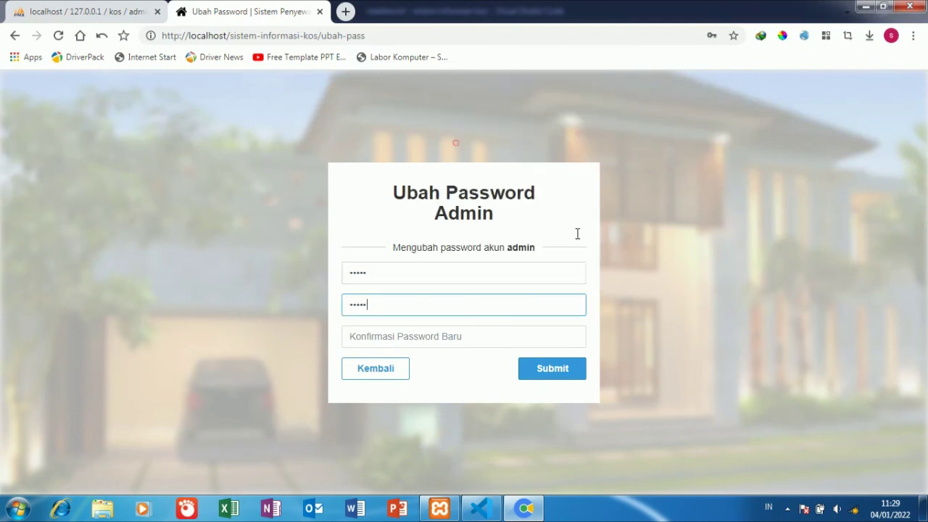
right_click(413, 332)
left_click(456, 169)
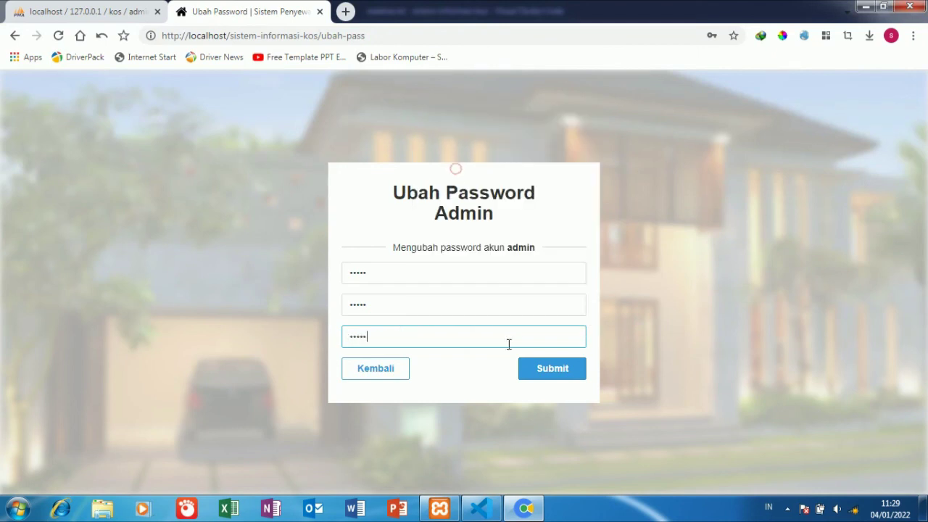
left_click(539, 372)
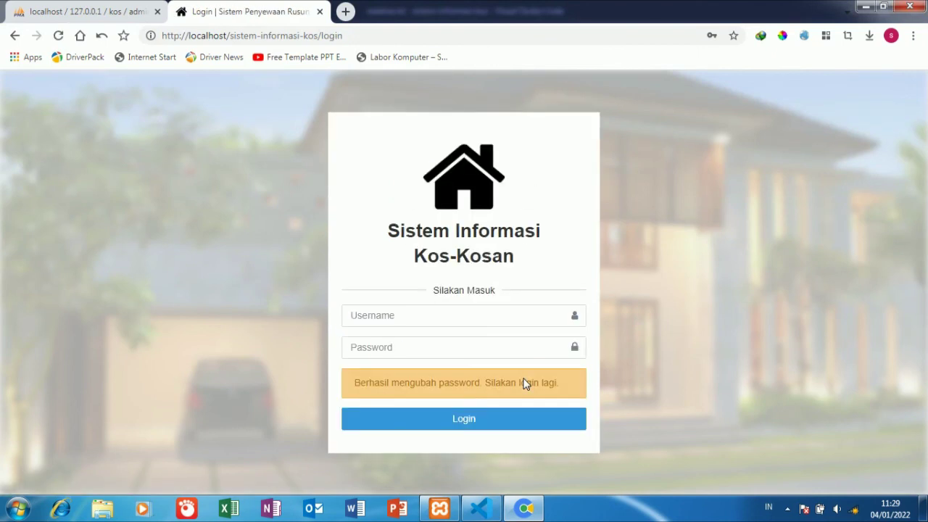
- Paste the admin username and new password as plain text into the login form and log in
right_click(428, 326)
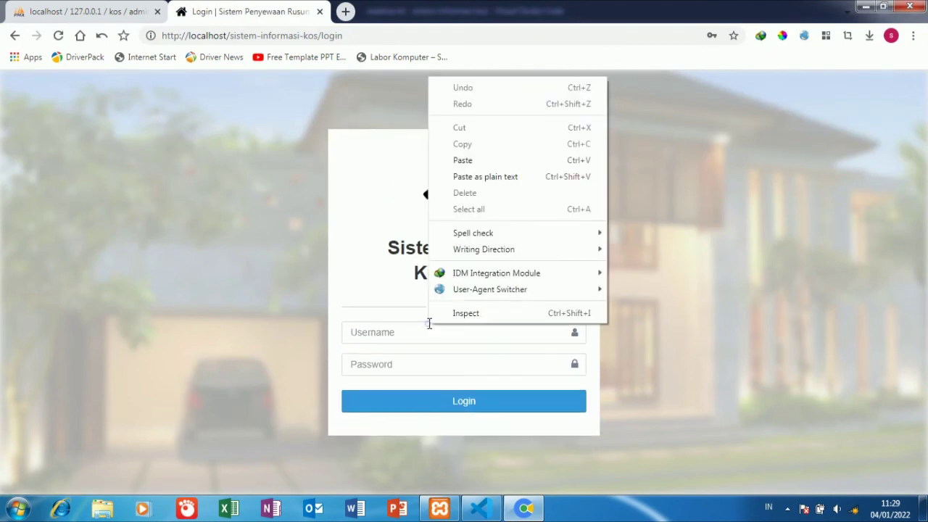
left_click(470, 177)
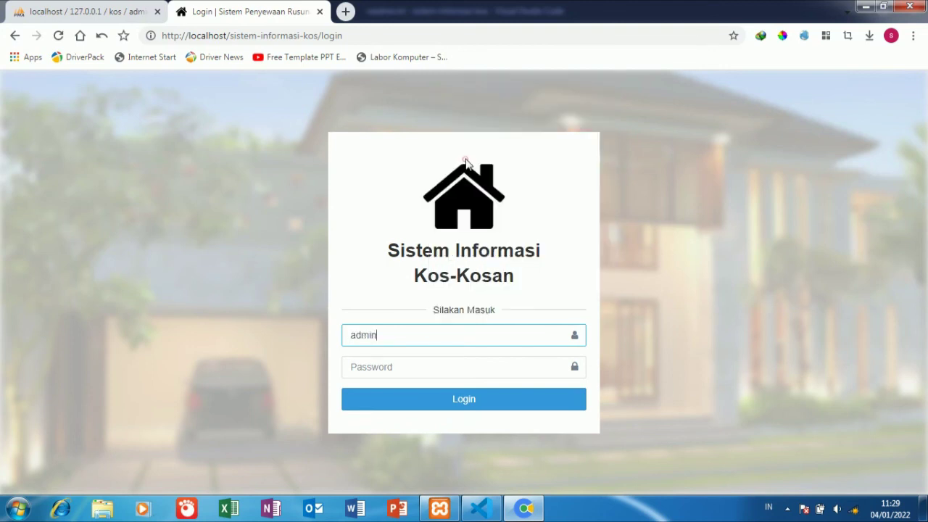
right_click(397, 363)
left_click(453, 215)
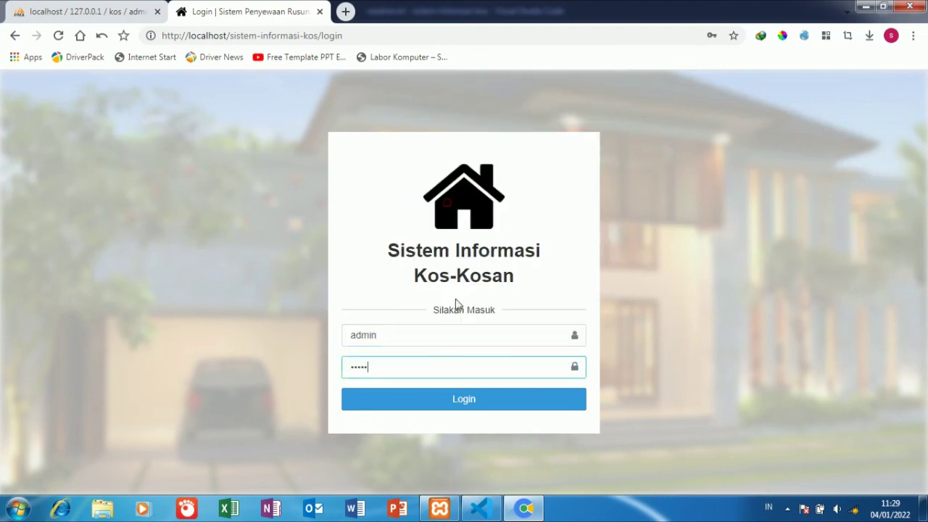
left_click(444, 404)
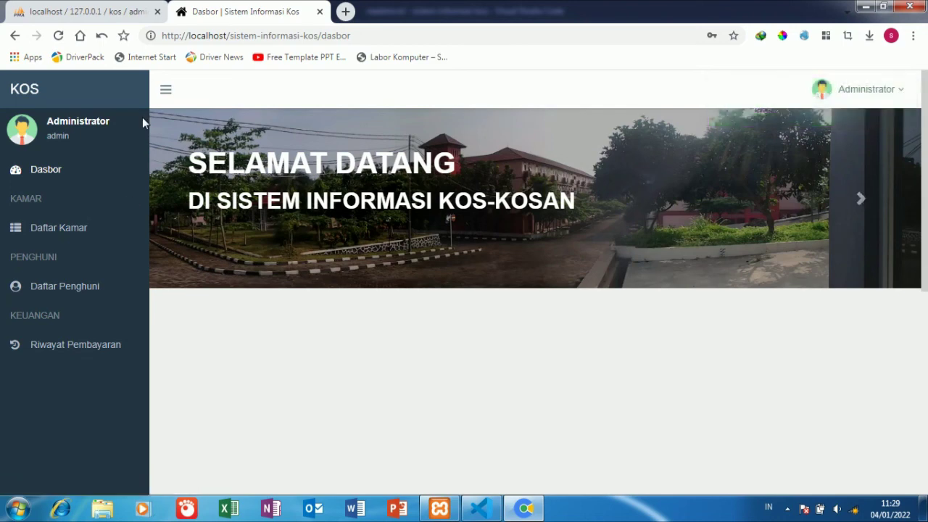
- Collapse and re-expand the sidebar, then log out via Administrator > Logout, confirming Ya, Keluar
left_click(160, 92)
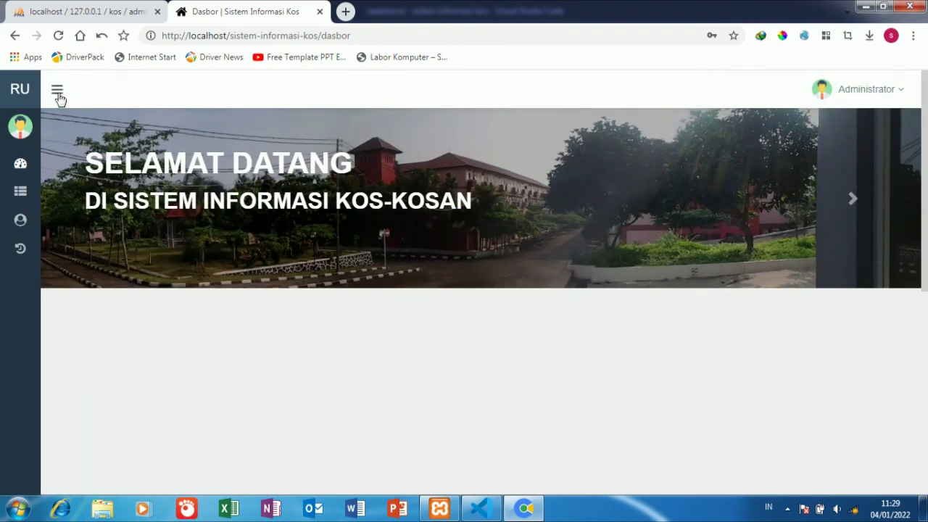
left_click(58, 91)
left_click(881, 92)
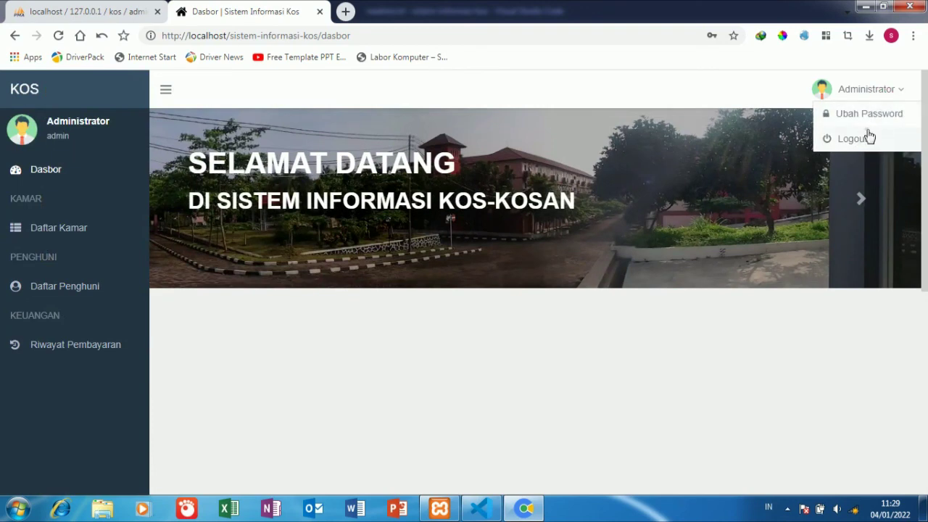
left_click(869, 138)
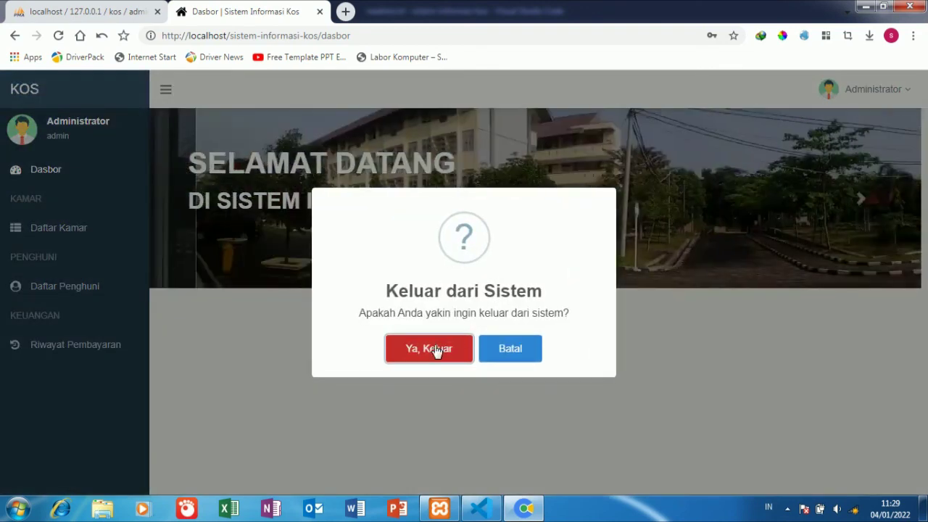
left_click(433, 349)
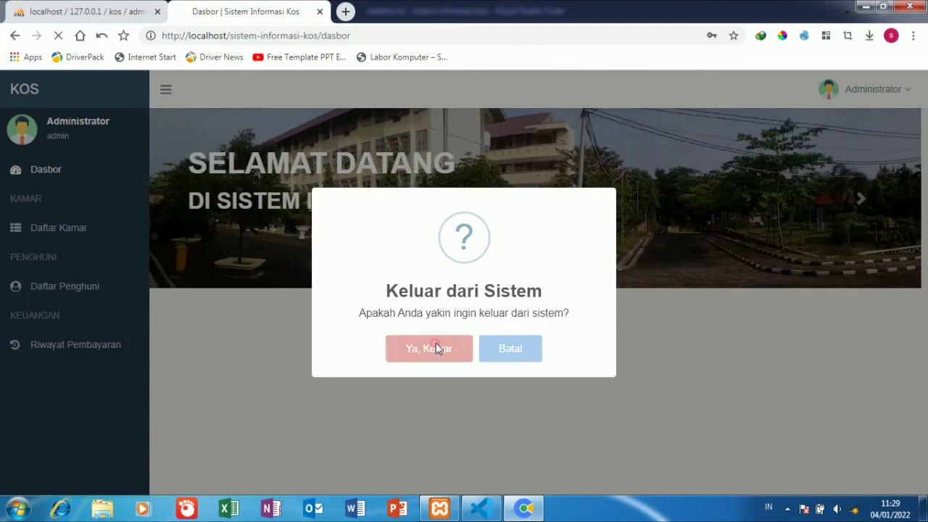